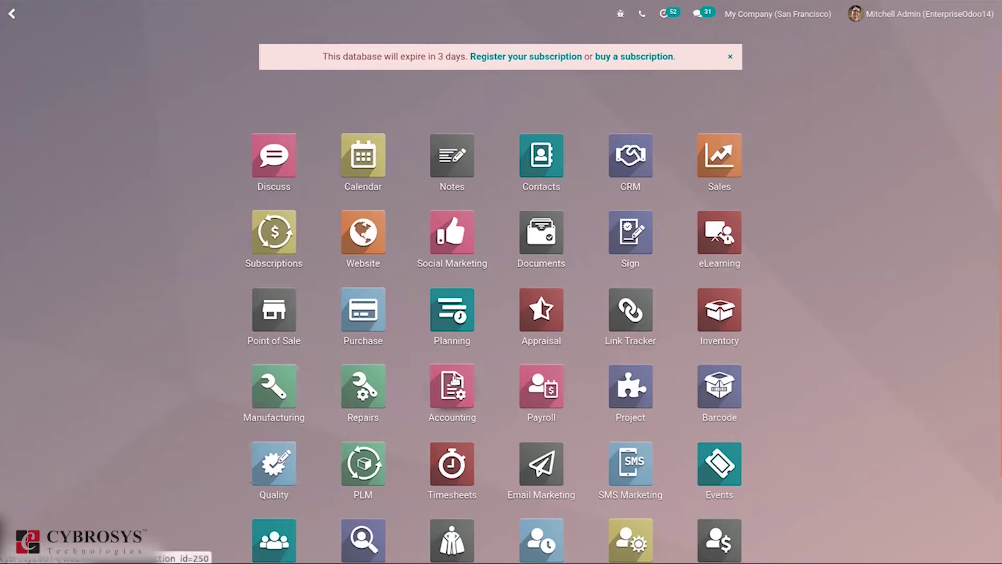
Step: Open the list of customer invoices in the Accounting app
{"action": "left_click", "coordinate": [453, 381]}
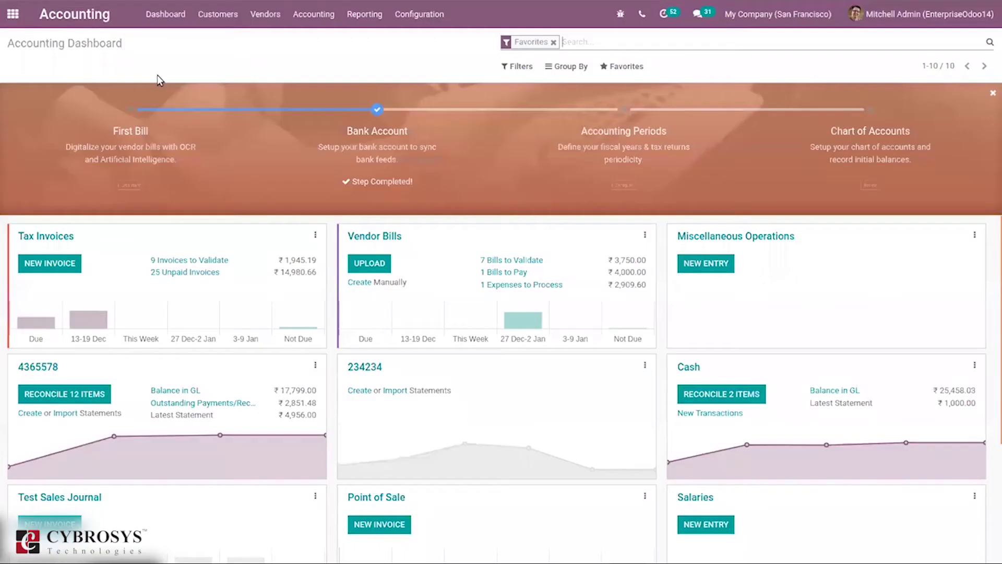
{"action": "left_click", "coordinate": [204, 14]}
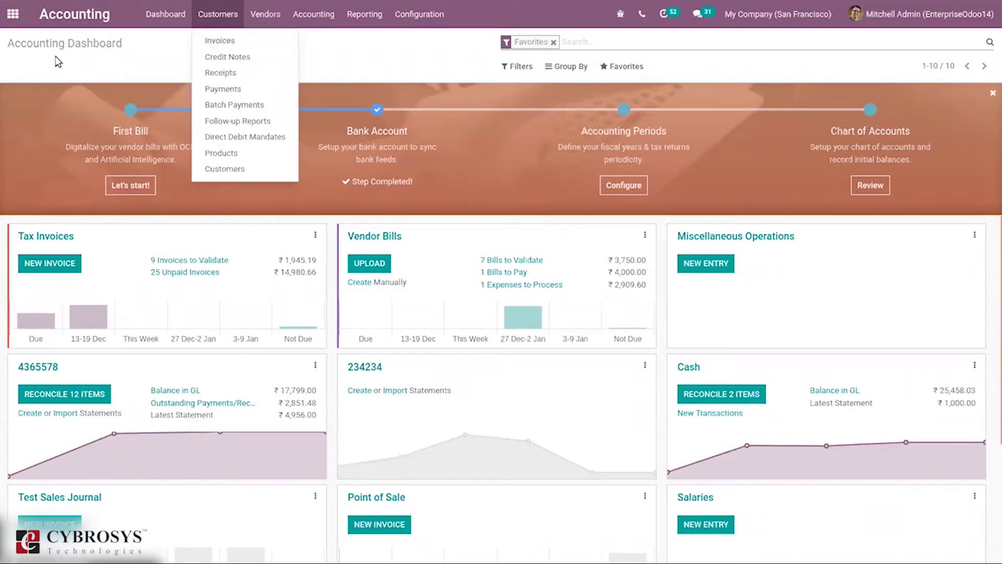
{"action": "left_click", "coordinate": [11, 12]}
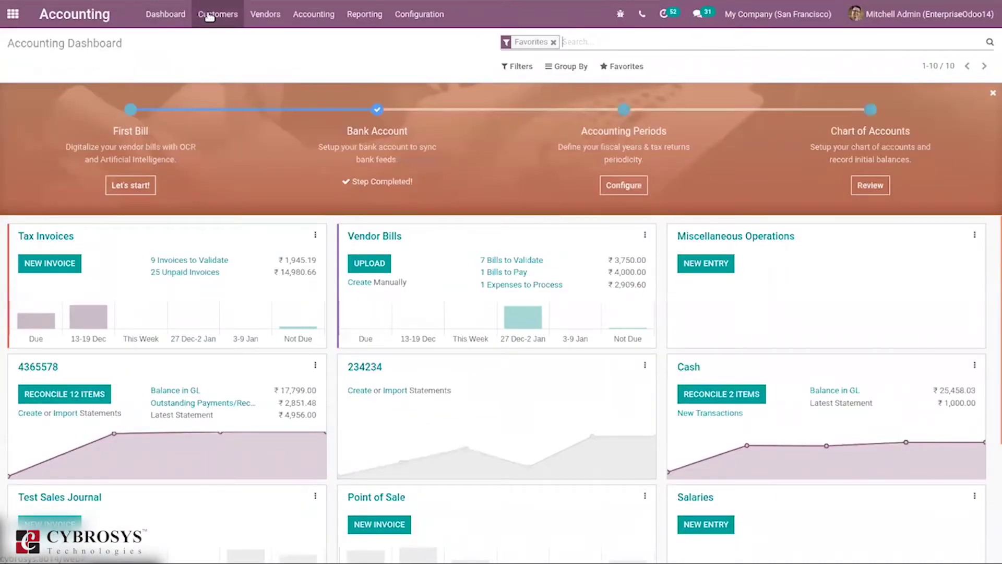
{"action": "left_click", "coordinate": [211, 16]}
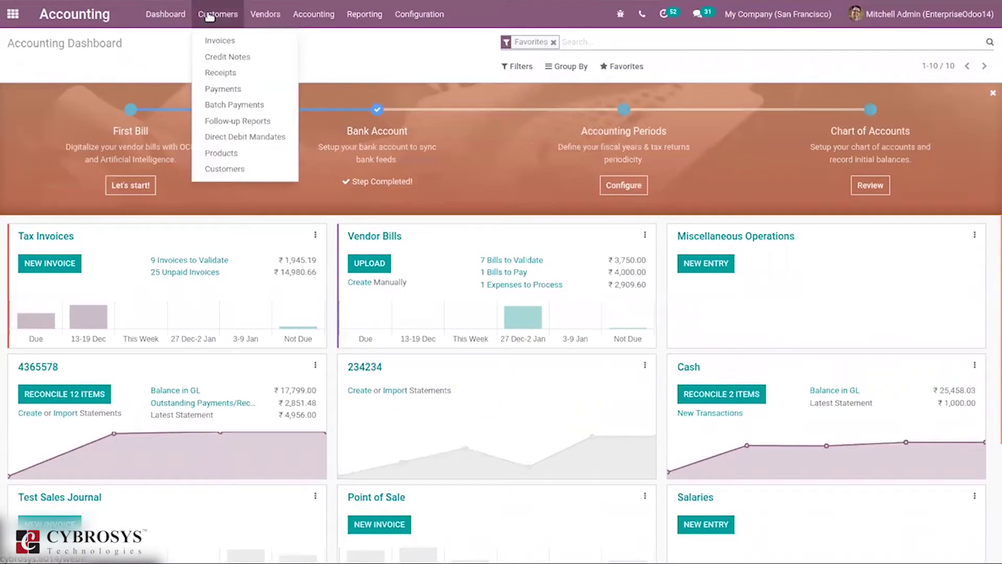
{"action": "left_click", "coordinate": [222, 41]}
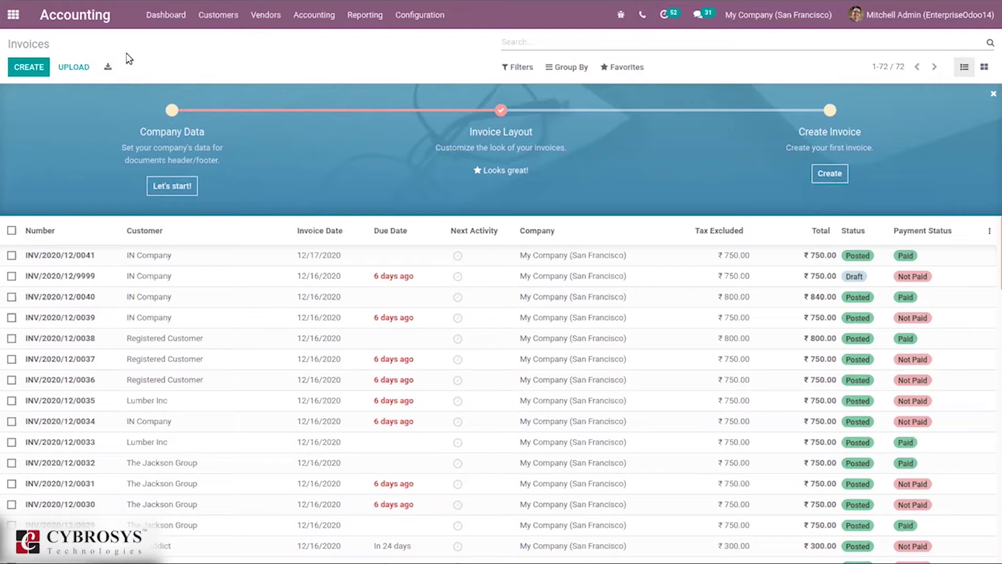
Step: View the record import page for invoices, and try the direct Excel export of the whole invoice list
{"action": "left_click", "coordinate": [620, 65]}
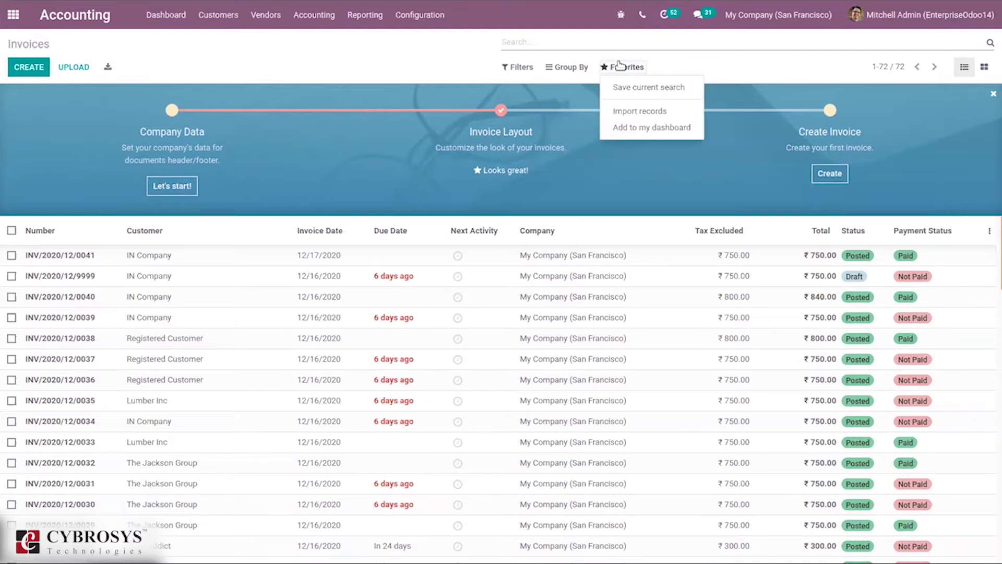
{"action": "left_click", "coordinate": [630, 112]}
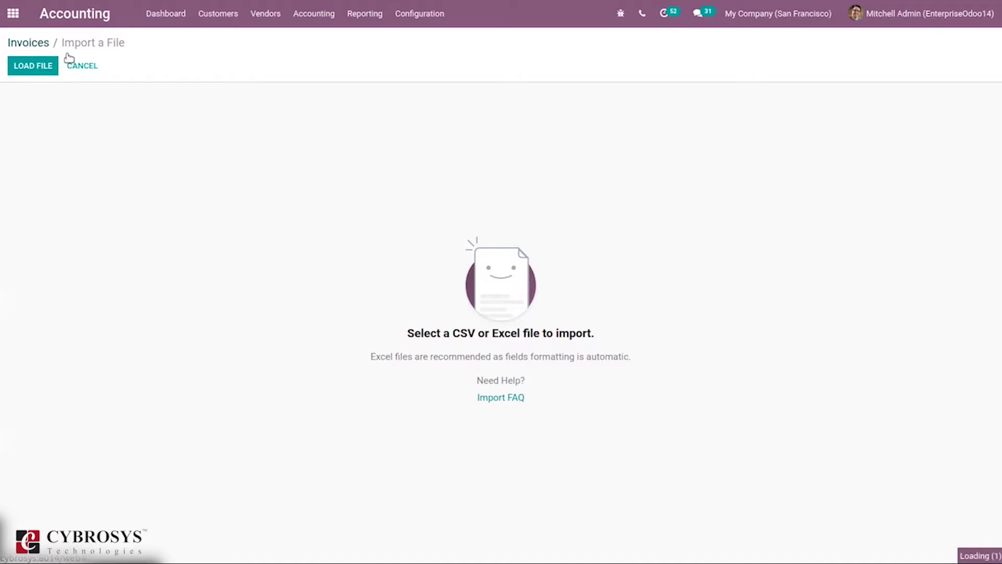
{"action": "left_click", "coordinate": [38, 39]}
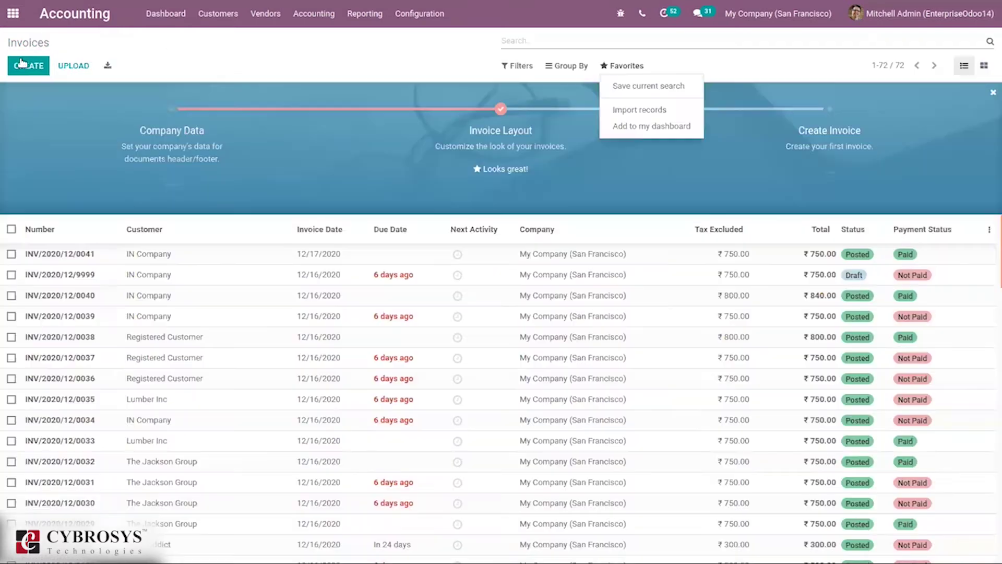
{"action": "left_click", "coordinate": [109, 66]}
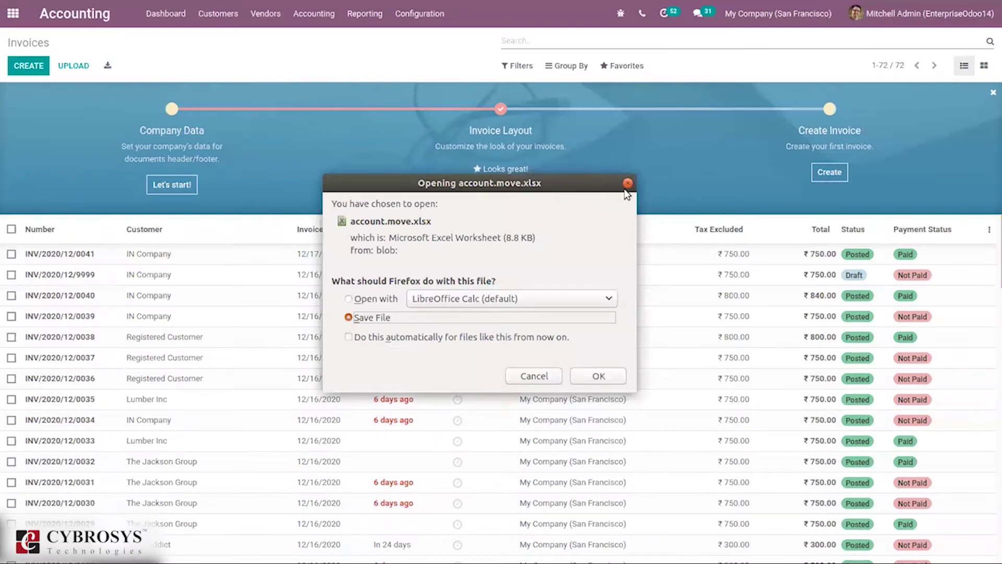
{"action": "left_click", "coordinate": [627, 183]}
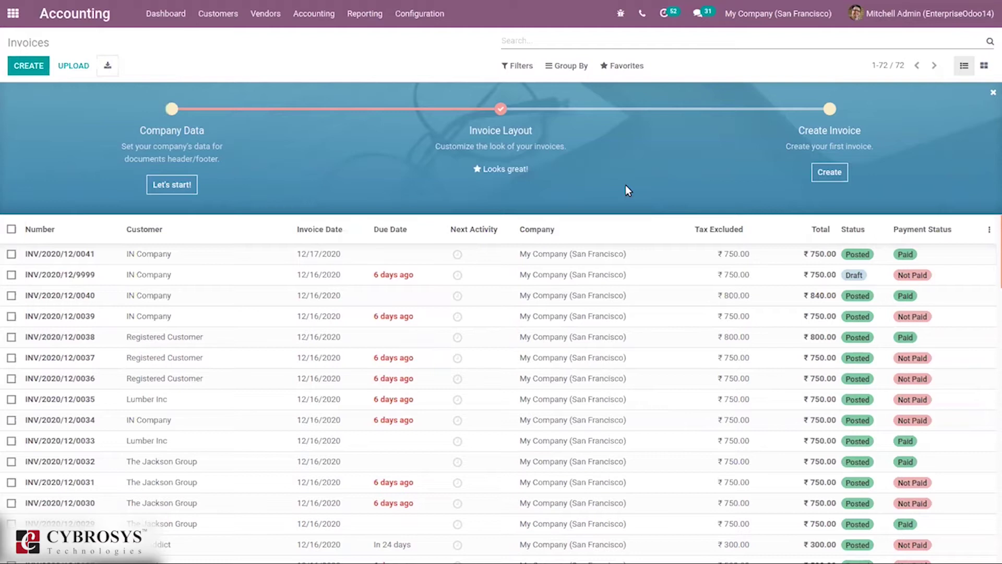
Step: Select the three IN Company invoices in the second to fourth rows and open their data export settings
{"action": "left_click", "coordinate": [11, 275]}
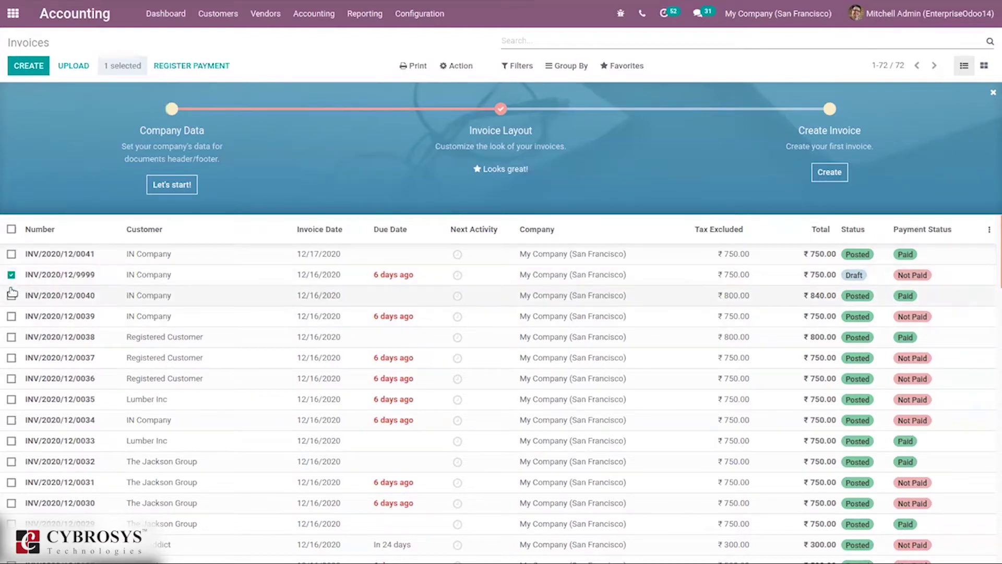
{"action": "left_click", "coordinate": [12, 296]}
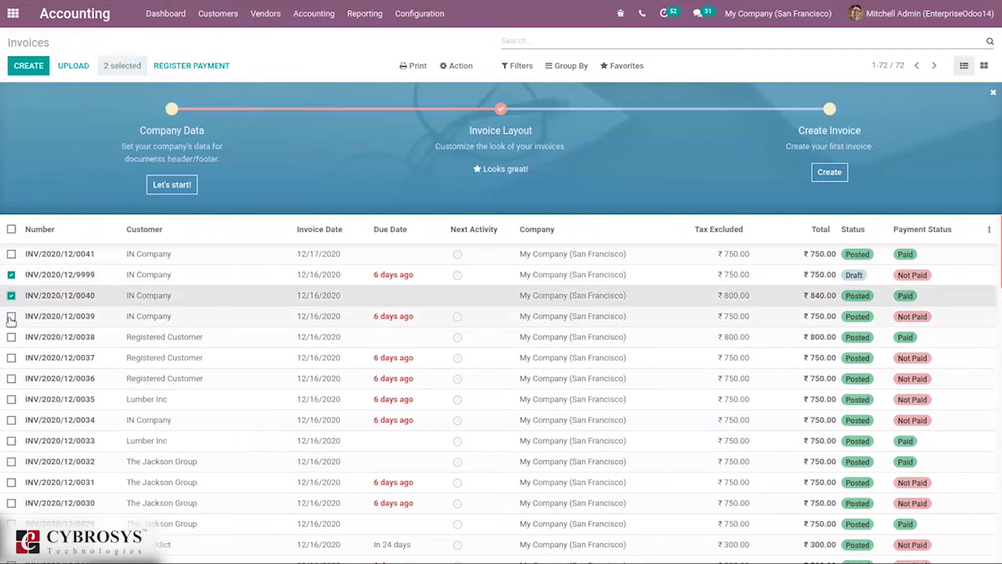
{"action": "left_click", "coordinate": [11, 316]}
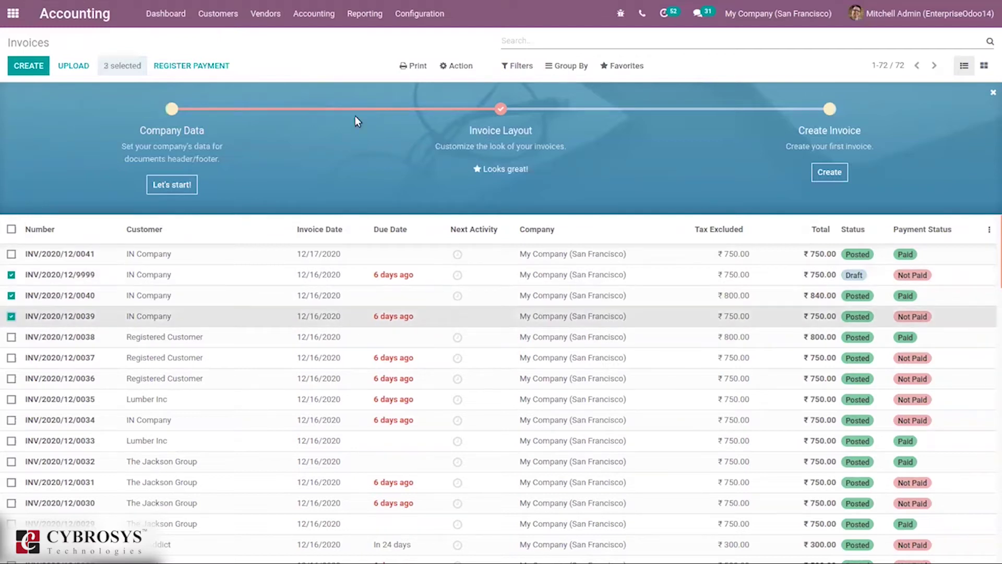
{"action": "left_click", "coordinate": [455, 67]}
{"action": "left_click", "coordinate": [487, 84]}
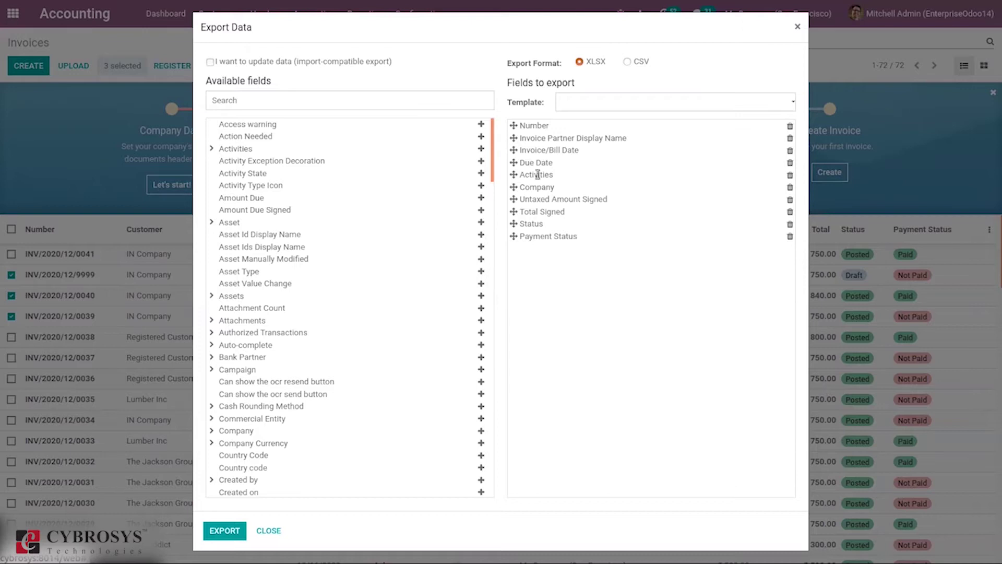
Step: Examine the fields available for export, including the sub-fields of Invoice lines
{"action": "left_click_drag", "start_coordinate": [493, 146], "coordinate": [475, 123]}
{"action": "left_click_drag", "start_coordinate": [491, 155], "coordinate": [476, 286]}
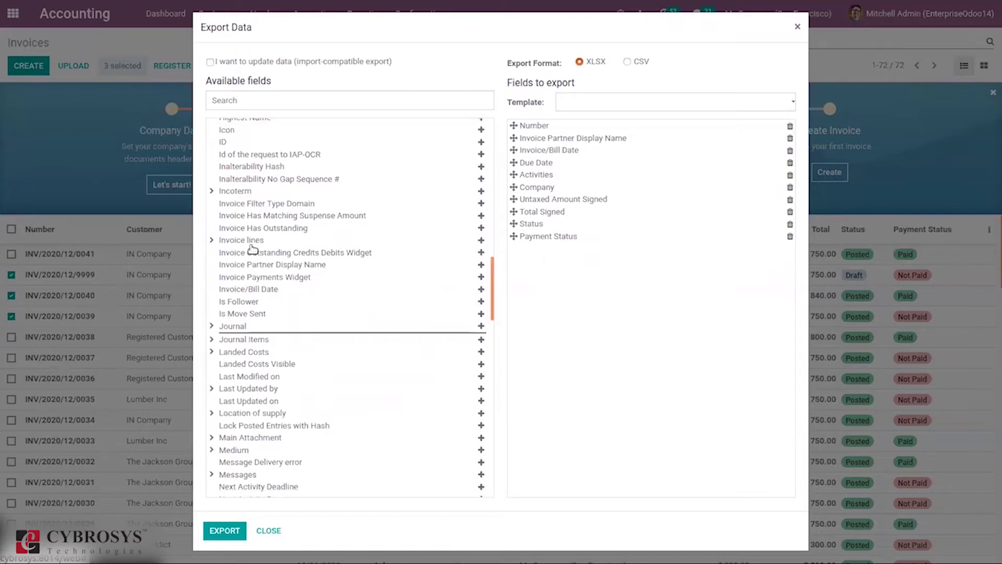
{"action": "left_click", "coordinate": [211, 241]}
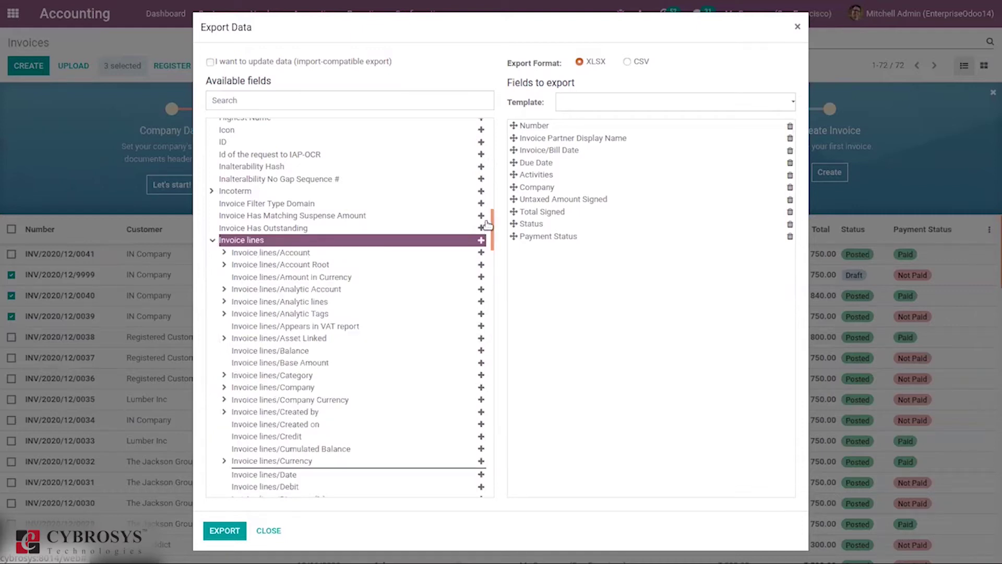
{"action": "left_click_drag", "start_coordinate": [490, 225], "coordinate": [490, 230]}
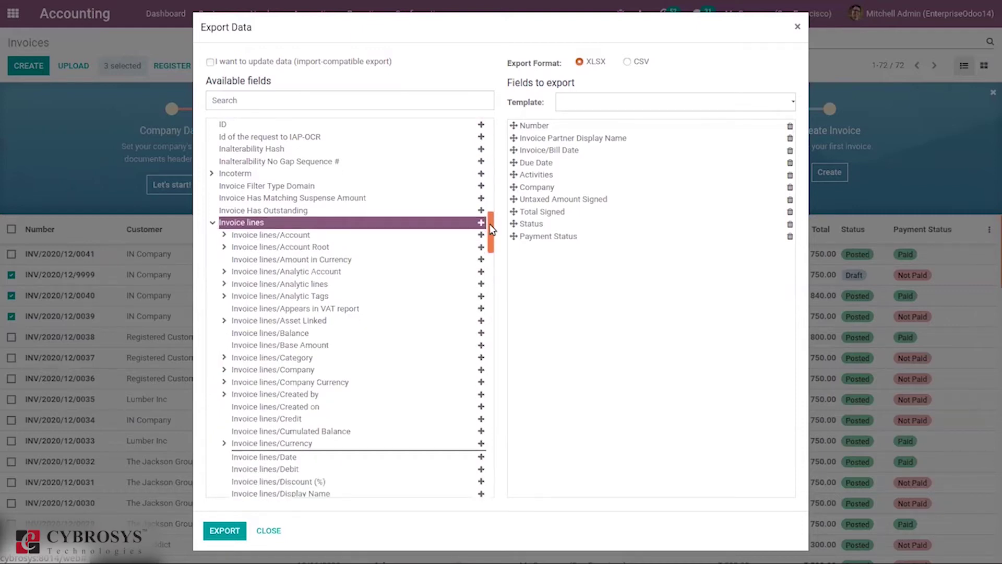
{"action": "scroll", "coordinate": [490, 230], "scroll_direction": "down", "scroll_amount": 1}
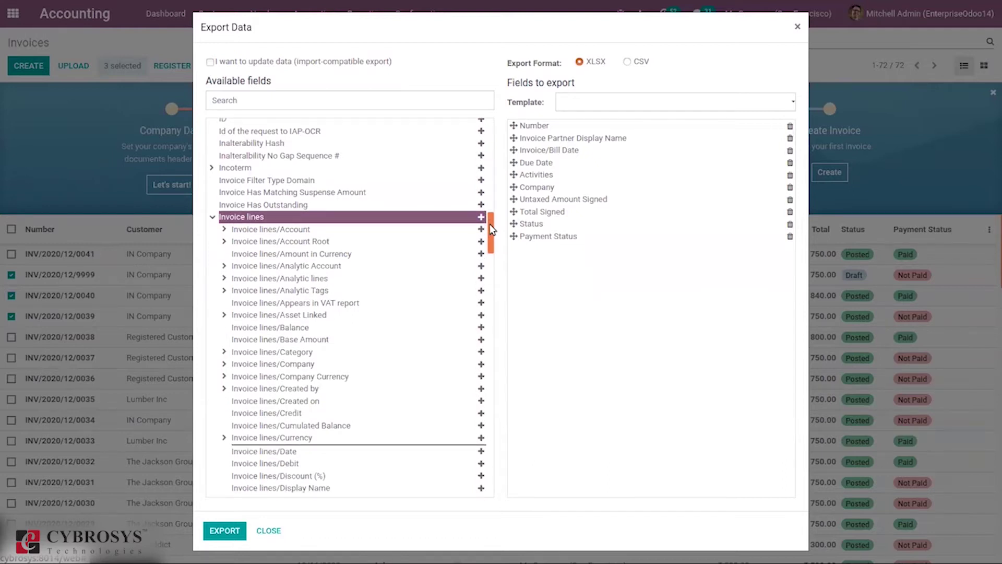
{"action": "scroll", "coordinate": [491, 230], "scroll_direction": "down", "scroll_amount": 1}
{"action": "left_click_drag", "start_coordinate": [491, 230], "coordinate": [479, 394]}
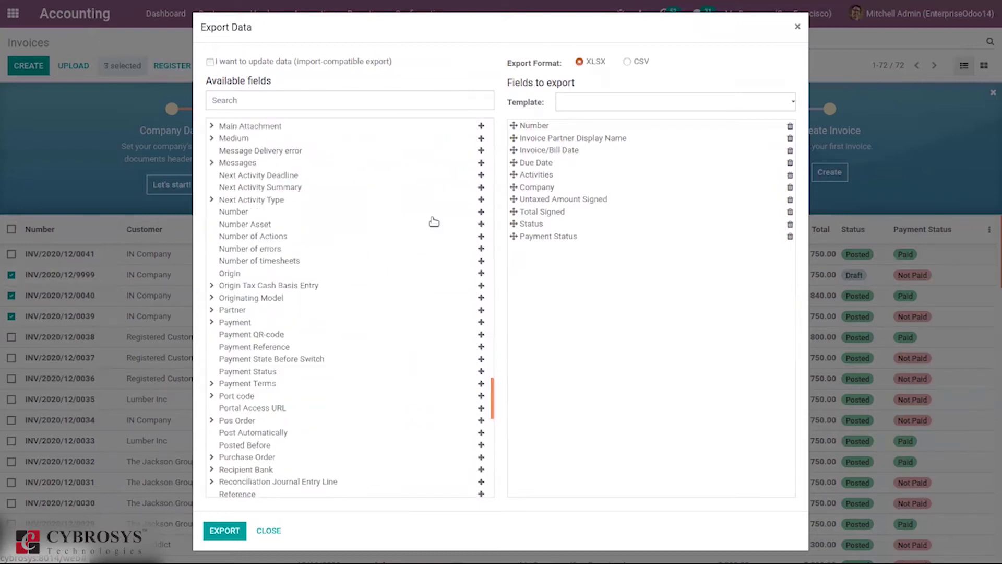
{"action": "left_click_drag", "start_coordinate": [493, 398], "coordinate": [481, 140]}
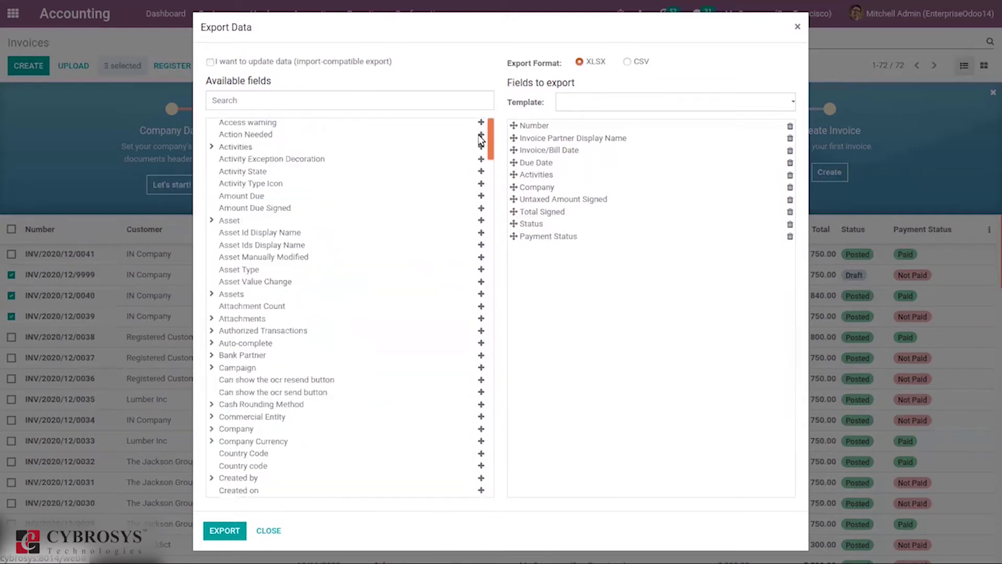
Step: Add Amount Due to the fields to export, and open the resulting XLSX export in LibreOffice Calc
{"action": "left_click", "coordinate": [482, 196]}
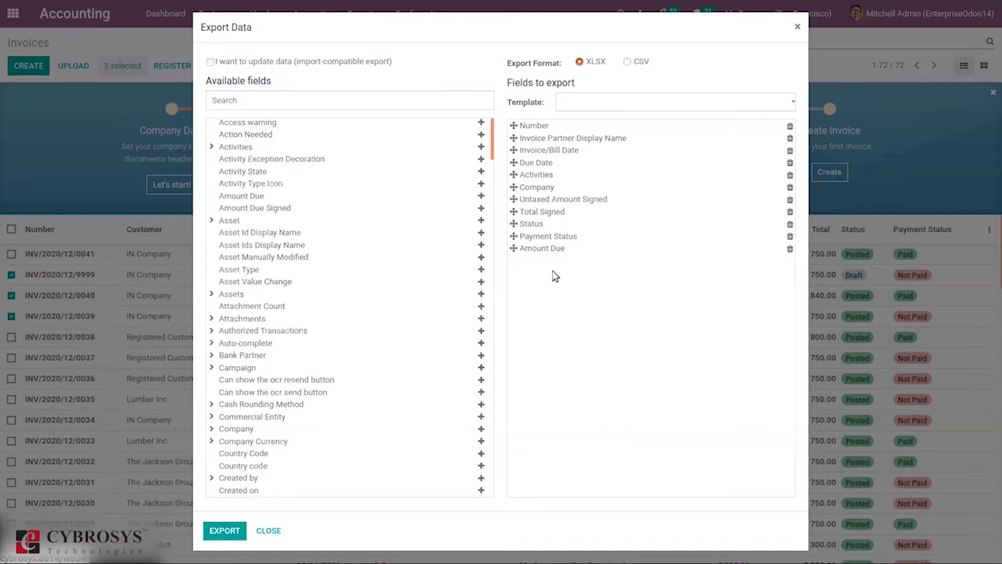
{"action": "left_click", "coordinate": [219, 535]}
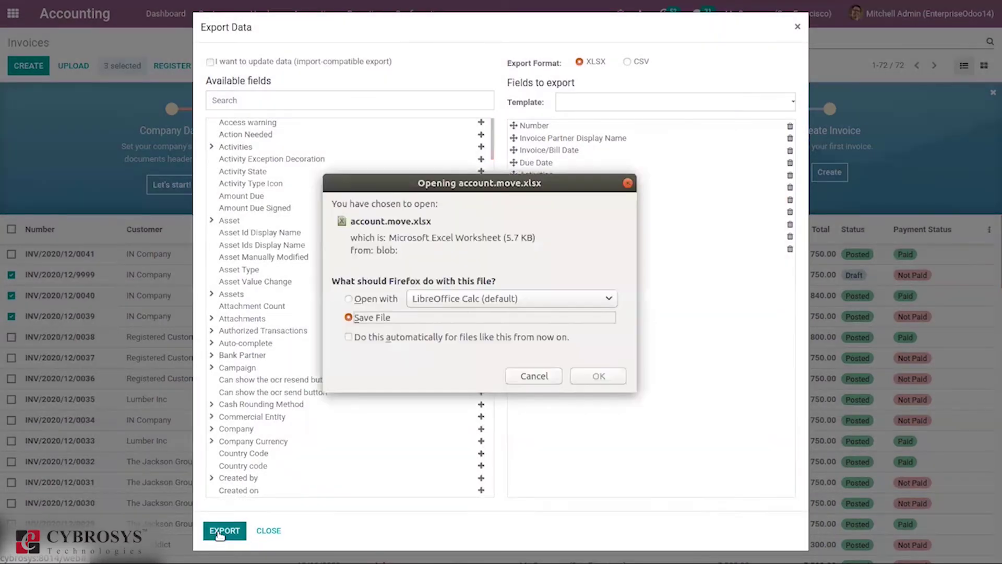
{"action": "left_click", "coordinate": [375, 302]}
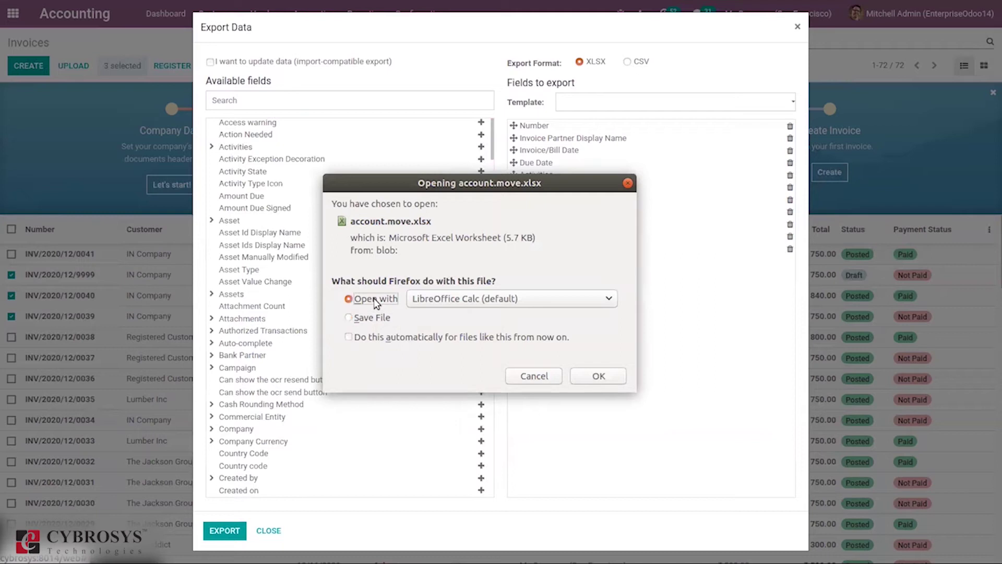
{"action": "left_click", "coordinate": [572, 375]}
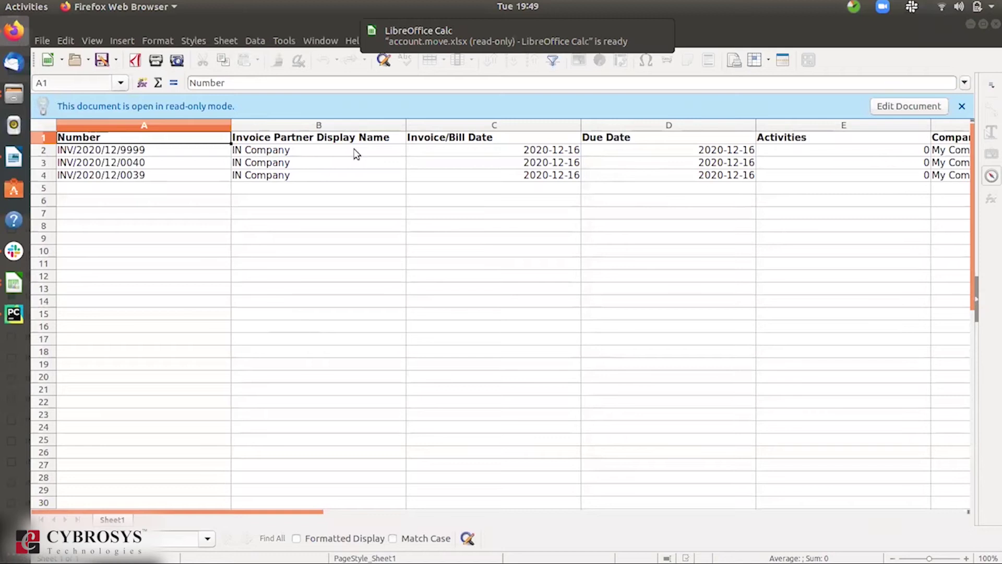
Step: Close the exported spreadsheet and take the browser out of full-screen mode
{"action": "left_click", "coordinate": [993, 22]}
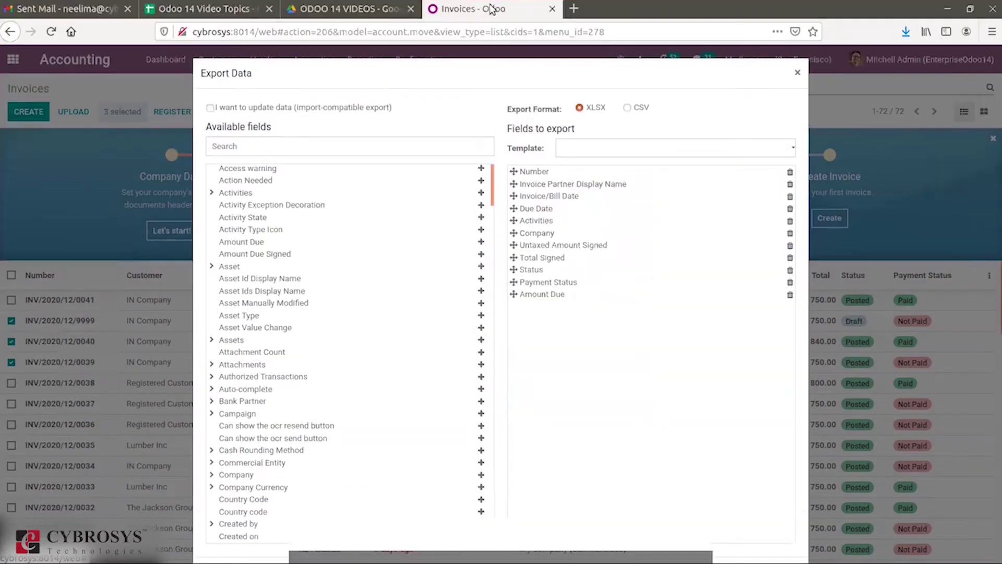
{"action": "left_click", "coordinate": [991, 33]}
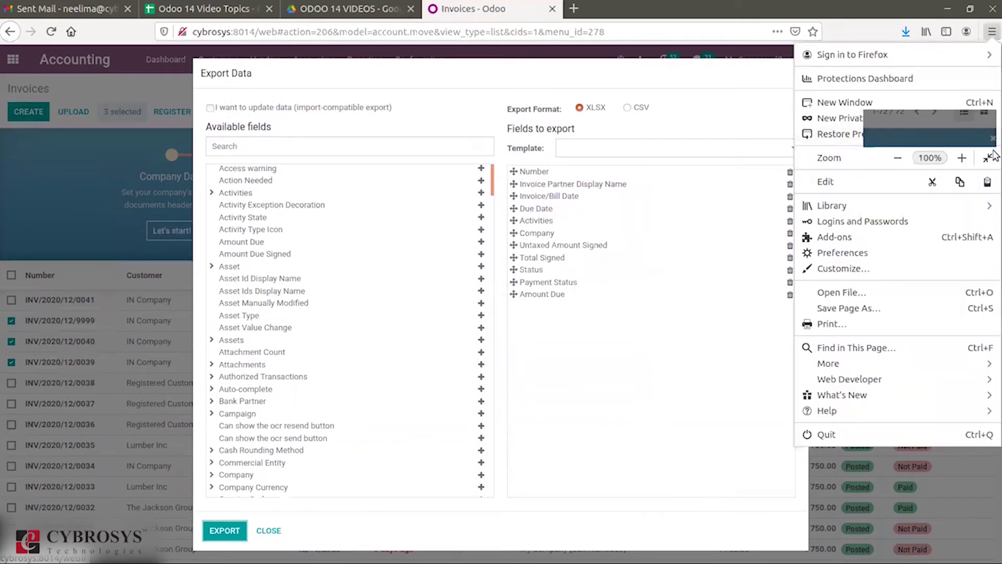
{"action": "key", "text": "Escape"}
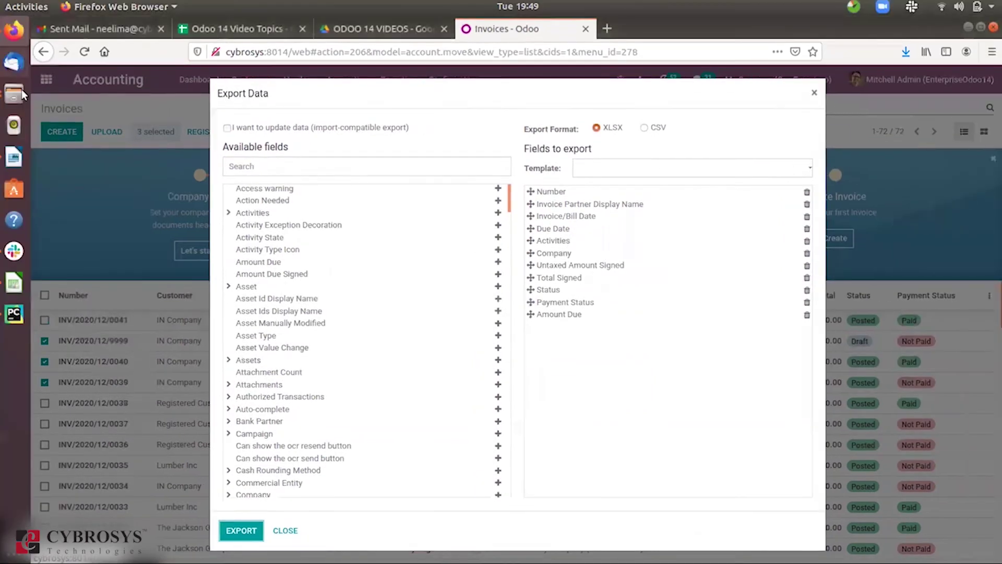
Step: Switch to the Files app and open account.move.xlsx from the Downloads folder in LibreOffice Calc
{"action": "left_click", "coordinate": [19, 94]}
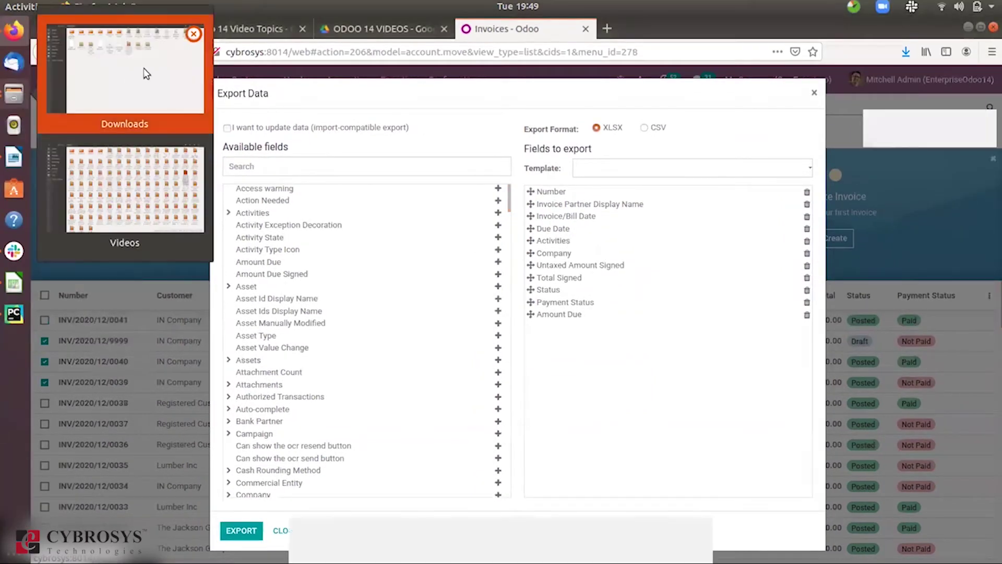
{"action": "left_click", "coordinate": [135, 71]}
{"action": "left_click", "coordinate": [543, 67]}
{"action": "double_click", "coordinate": [543, 67]}
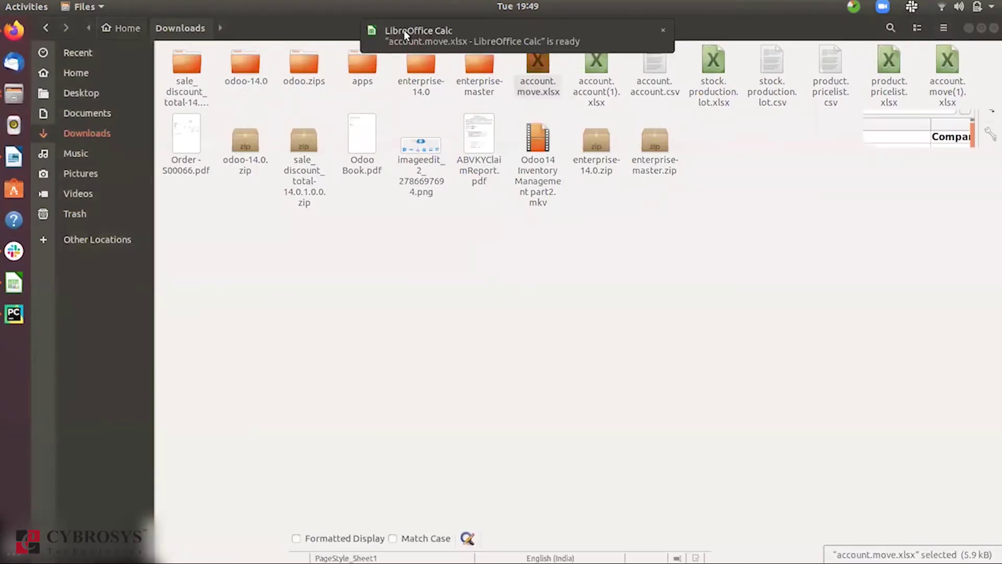
{"action": "left_click", "coordinate": [405, 35]}
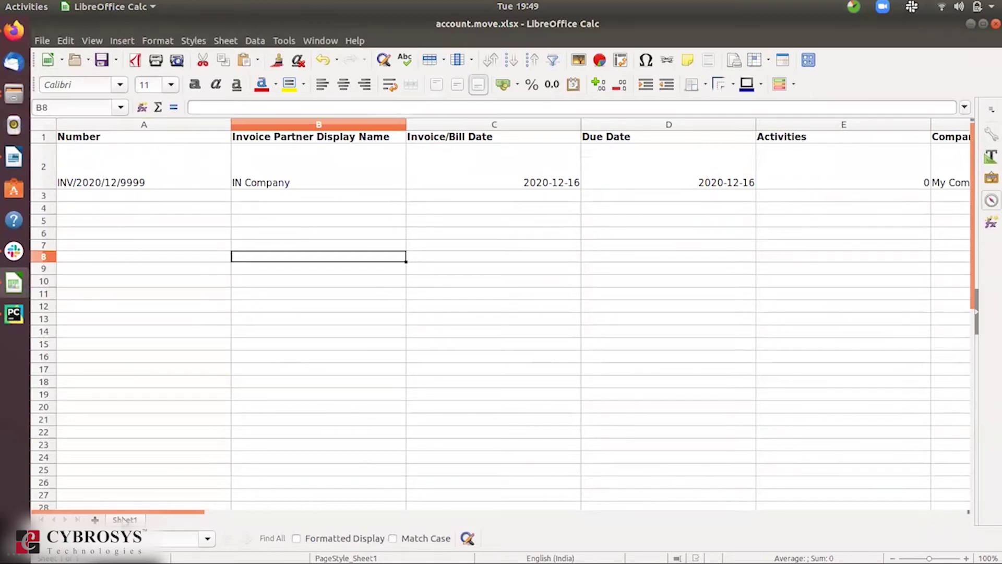
Step: Examine the columns of the invoice spreadsheet from Number to Invoice lines
{"action": "left_click_drag", "start_coordinate": [176, 515], "coordinate": [324, 515]}
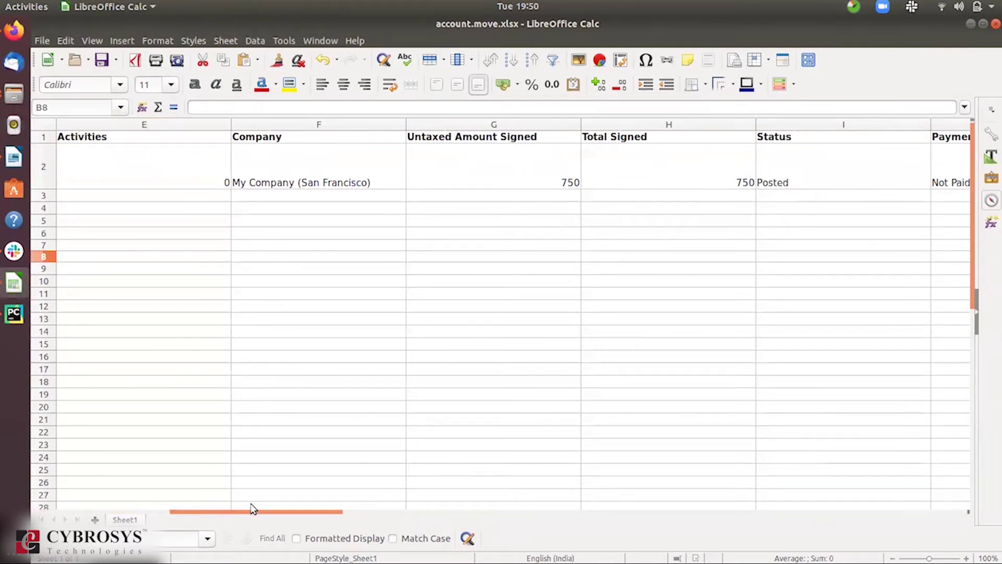
{"action": "left_click_drag", "start_coordinate": [253, 516], "coordinate": [340, 521]}
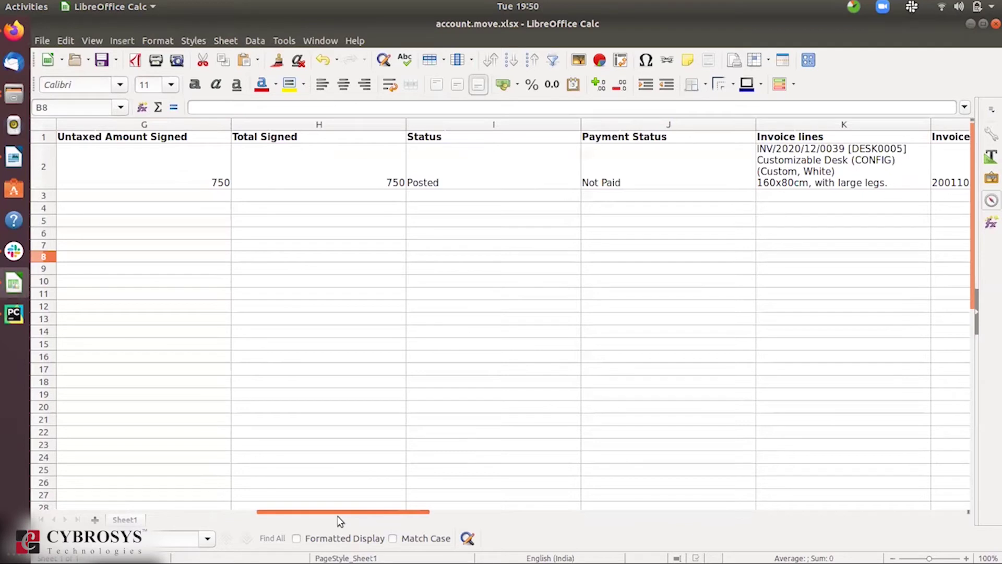
{"action": "left_click_drag", "start_coordinate": [339, 521], "coordinate": [115, 503]}
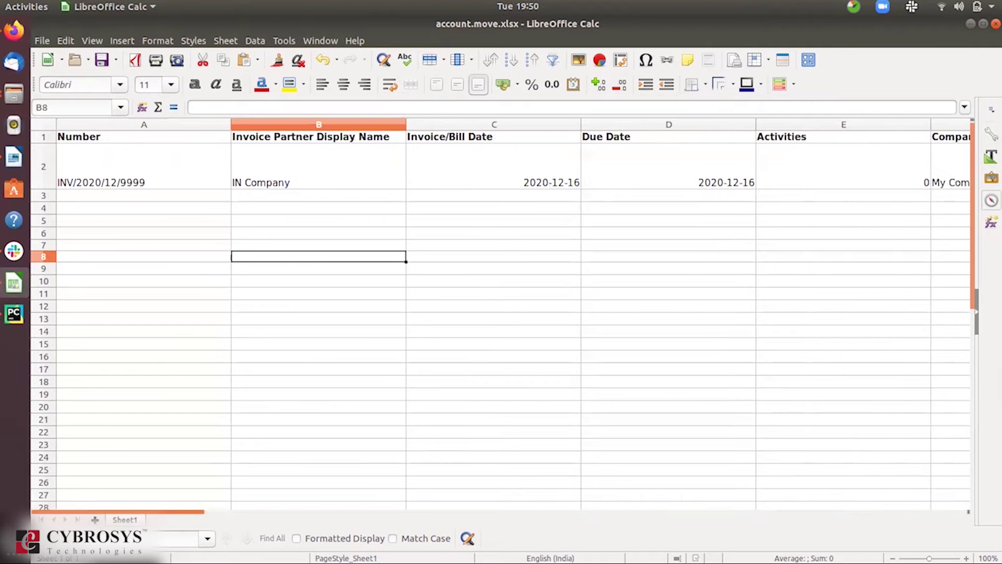
Step: Close the invoice spreadsheet, and switch back to Firefox in full-screen mode
{"action": "left_click", "coordinate": [995, 24]}
{"action": "left_click", "coordinate": [684, 279]}
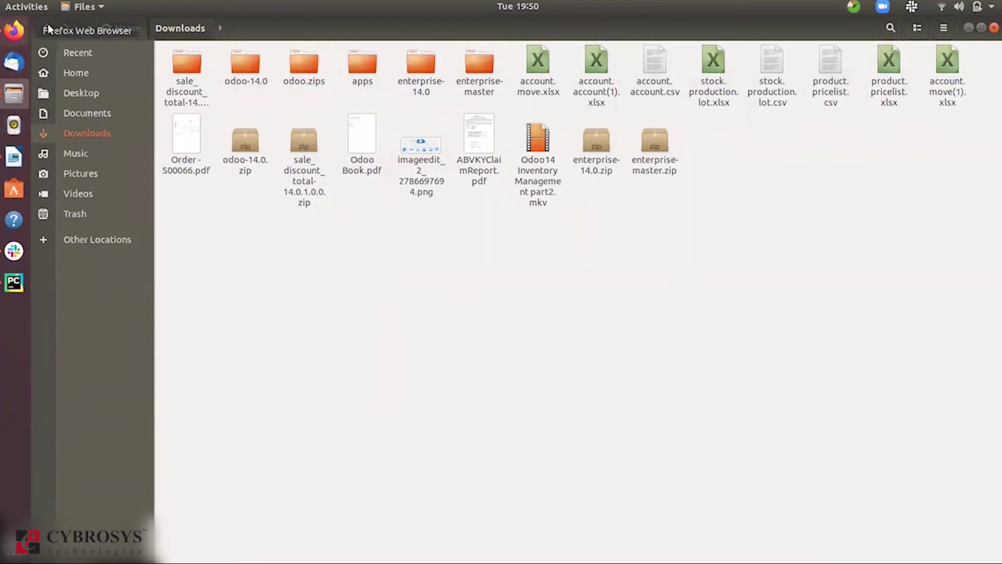
{"action": "left_click", "coordinate": [14, 30]}
{"action": "left_click", "coordinate": [992, 52]}
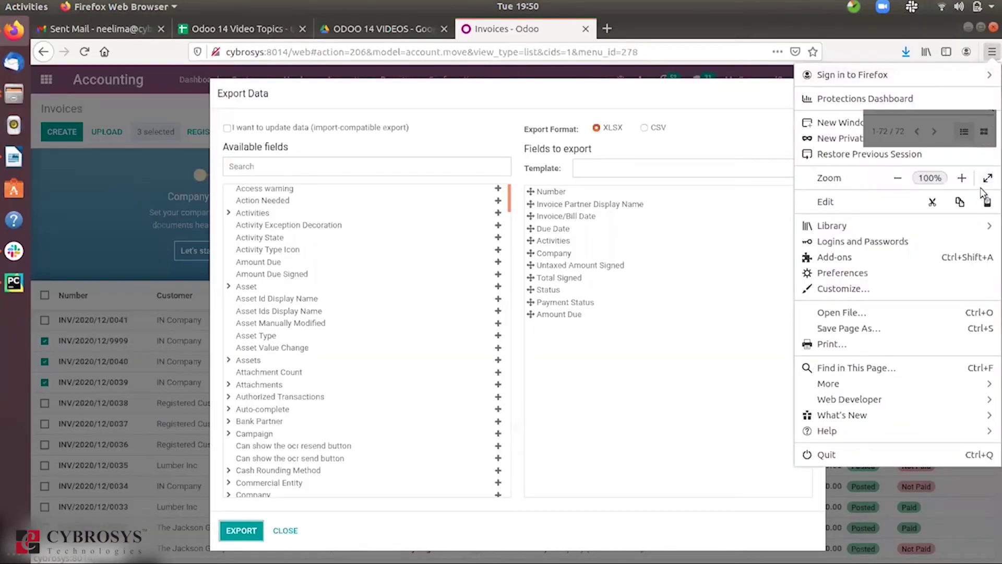
{"action": "left_click", "coordinate": [988, 178]}
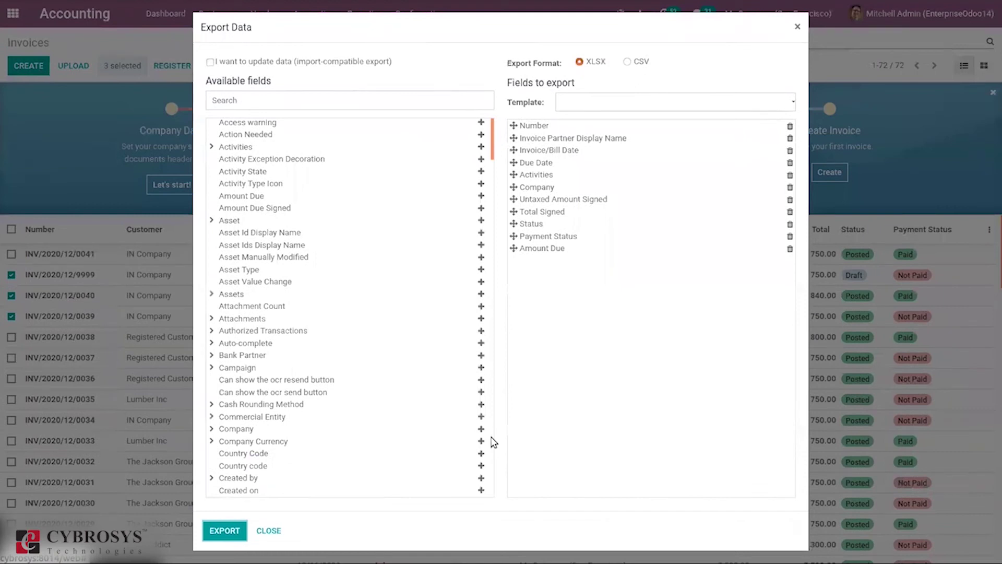
Step: Close the export dialog and load account.move.xlsx from the Downloads folder into the invoice records import
{"action": "left_click", "coordinate": [266, 531]}
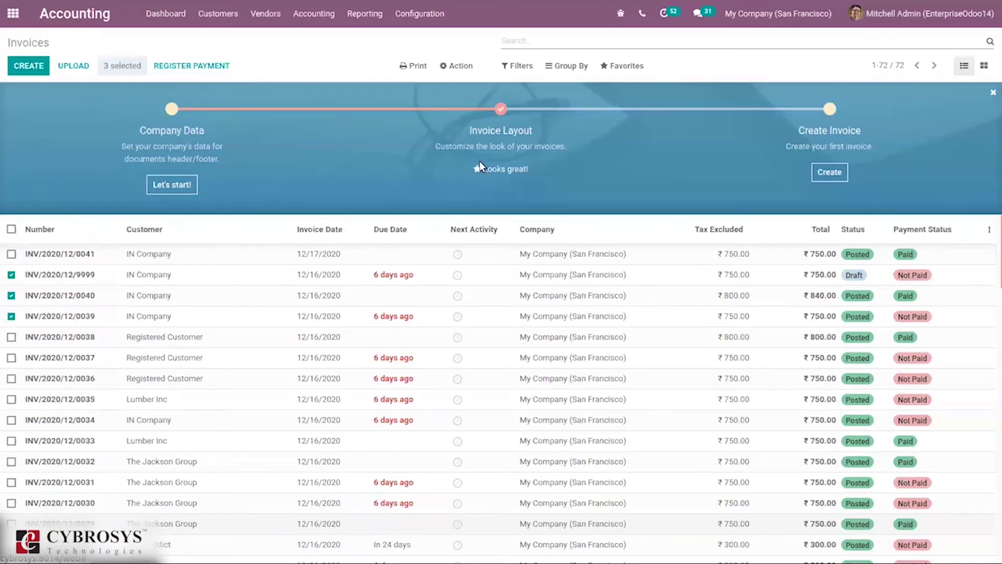
{"action": "left_click", "coordinate": [633, 67]}
{"action": "left_click", "coordinate": [638, 109]}
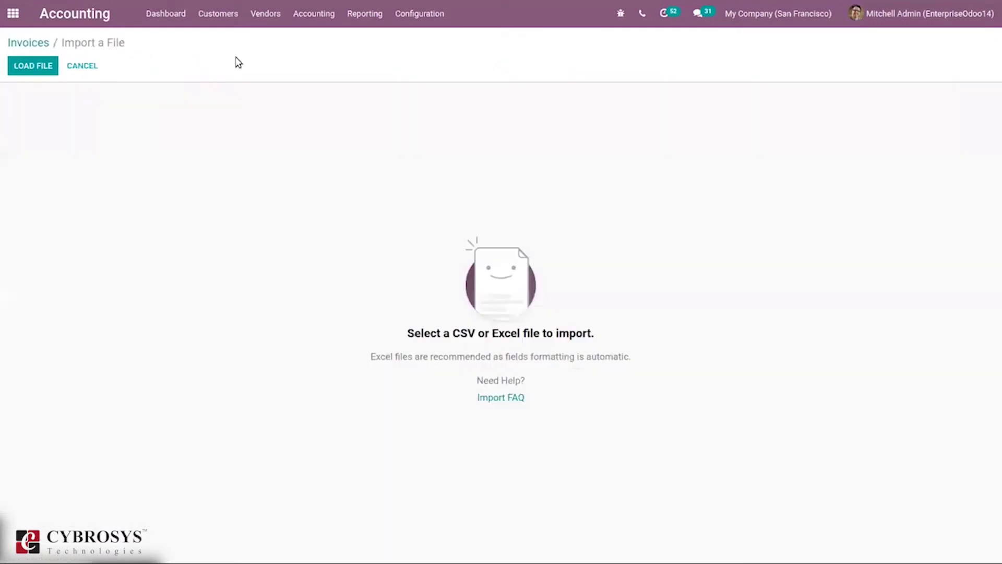
{"action": "left_click", "coordinate": [45, 65]}
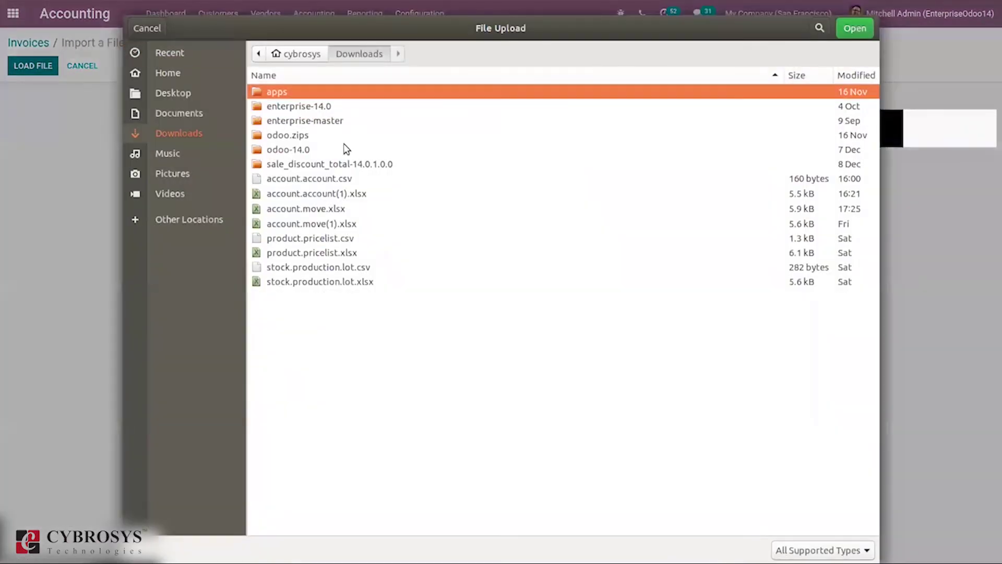
{"action": "left_click", "coordinate": [331, 209]}
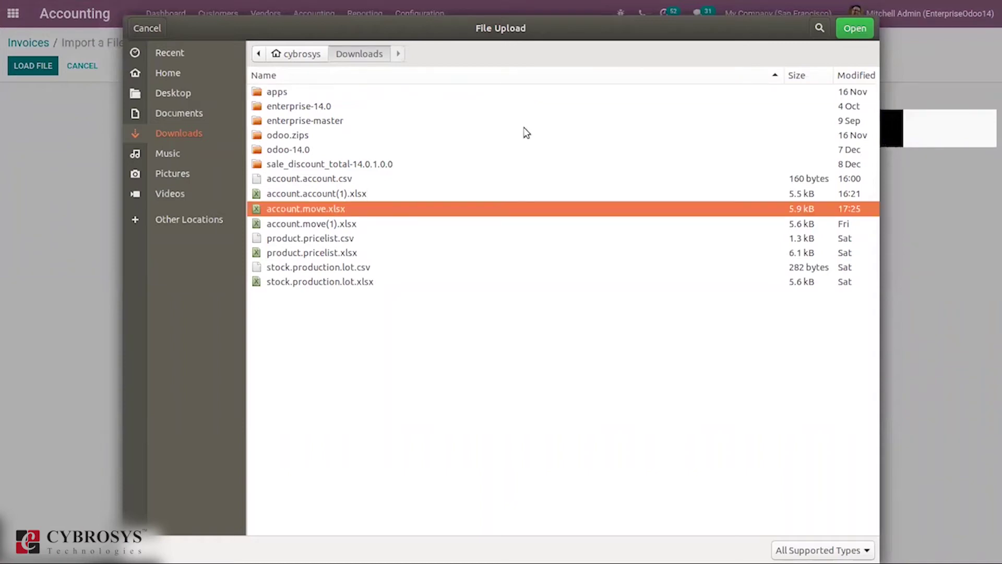
{"action": "left_click", "coordinate": [860, 31]}
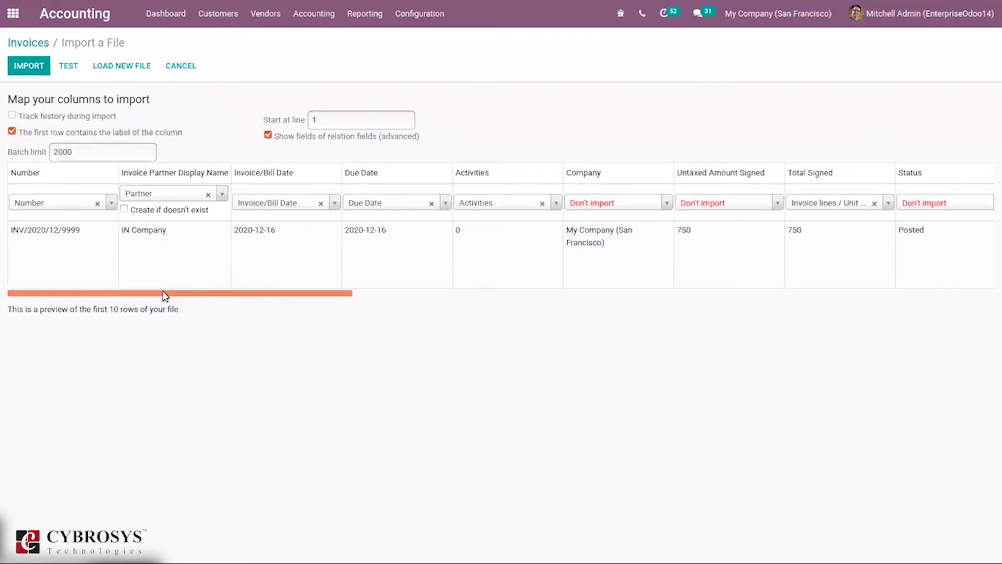
Step: Look through the import column mapping and show the fields available for the Company column
{"action": "left_click_drag", "start_coordinate": [165, 296], "coordinate": [294, 276]}
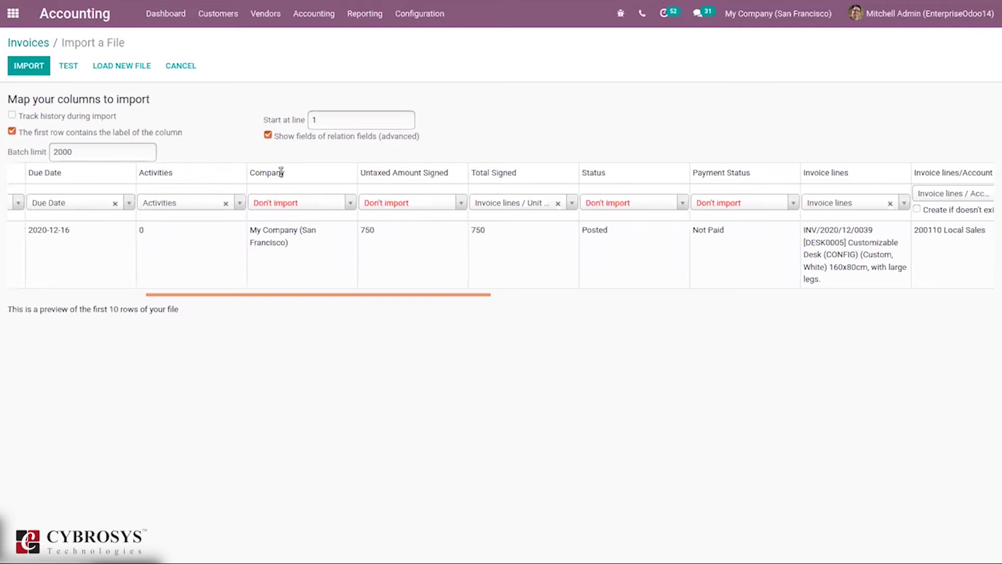
{"action": "left_click", "coordinate": [305, 204]}
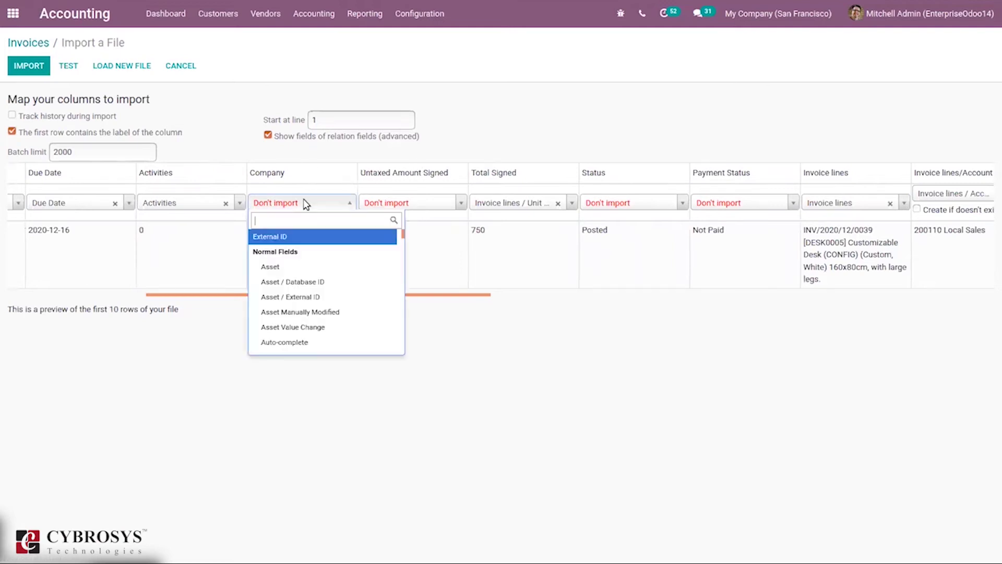
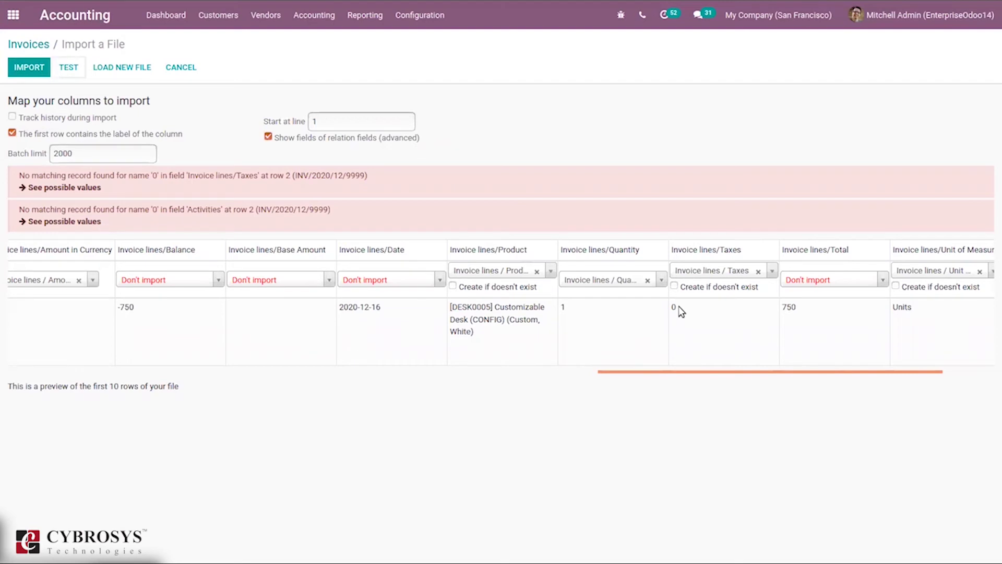
Step: Clear the field mappings of the Invoice lines/Taxes and Activities columns so both are set to Don't import
{"action": "left_click", "coordinate": [759, 272]}
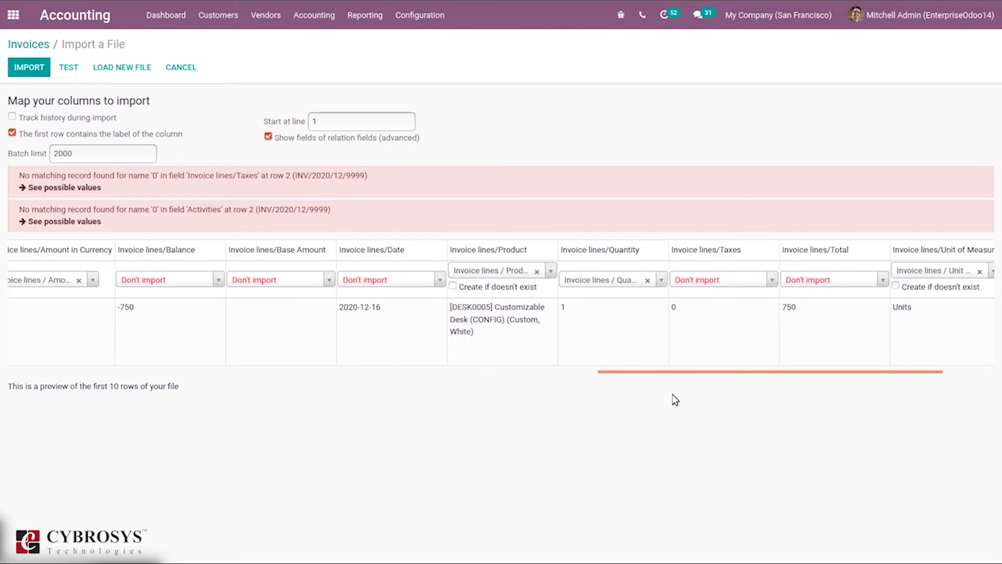
{"action": "left_click_drag", "start_coordinate": [661, 368], "coordinate": [165, 340]}
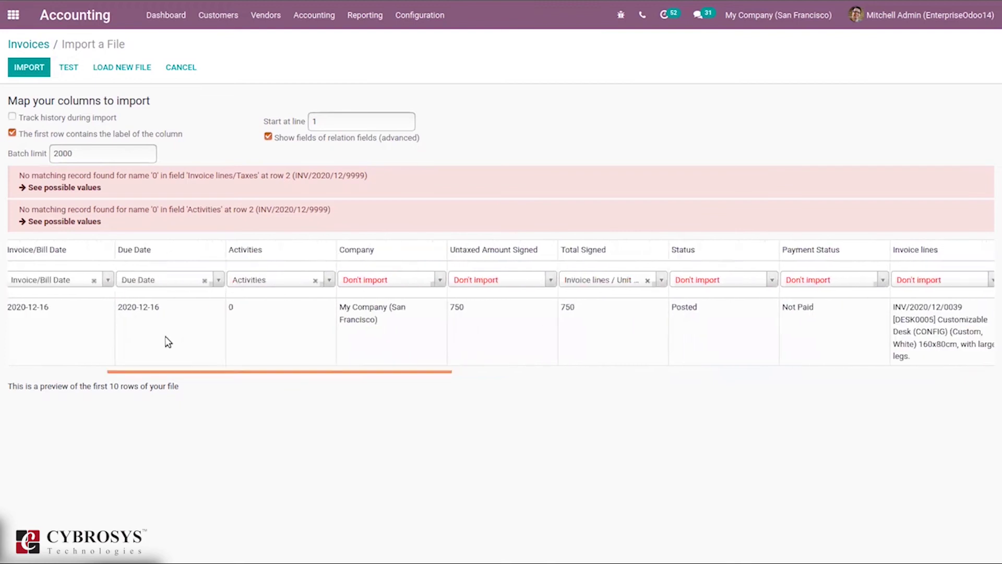
{"action": "left_click", "coordinate": [312, 282]}
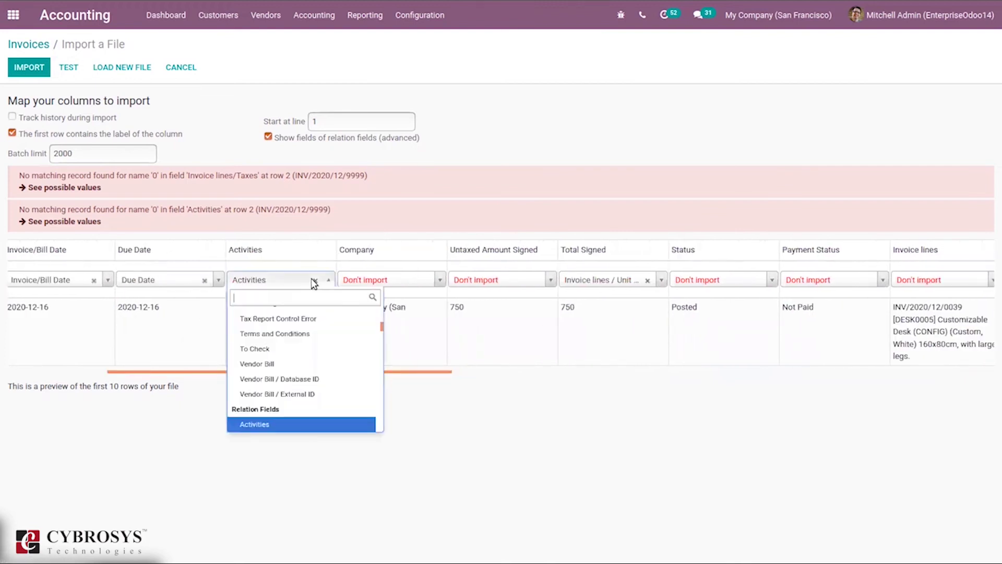
{"action": "left_click", "coordinate": [315, 282]}
{"action": "left_click", "coordinate": [316, 280]}
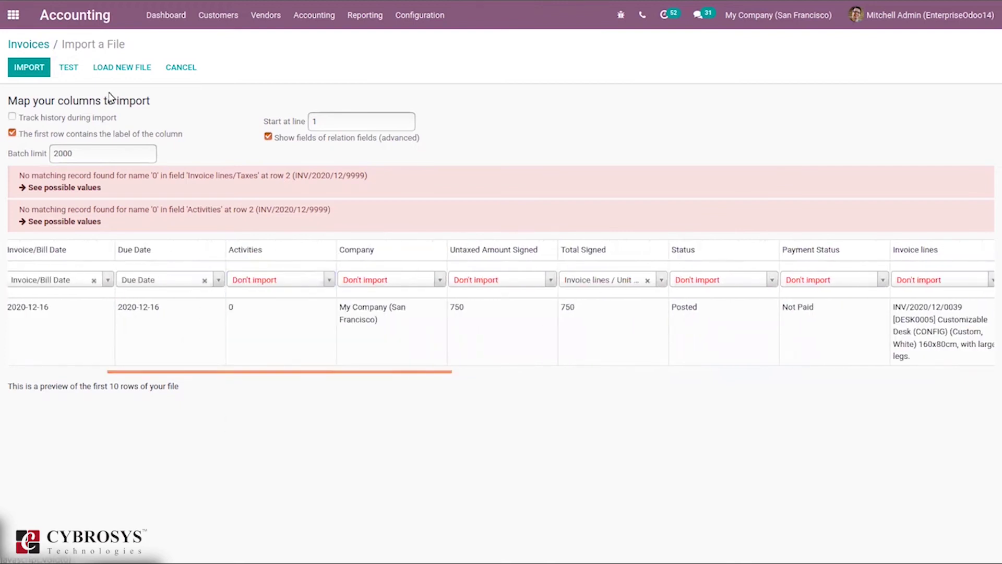
Step: Test the mapped invoice file and import its records
{"action": "left_click", "coordinate": [68, 67]}
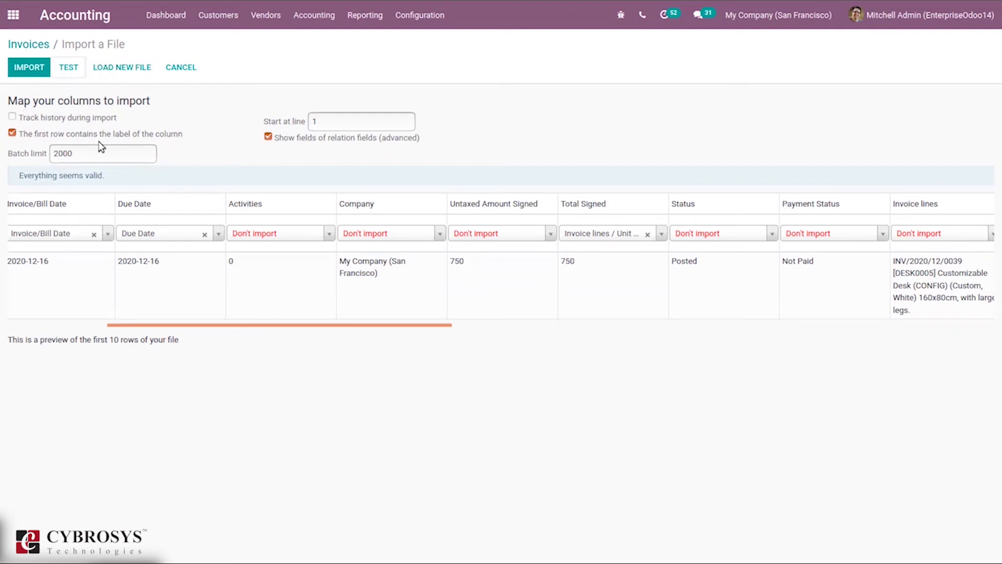
{"action": "left_click", "coordinate": [37, 67]}
{"action": "left_click", "coordinate": [37, 67]}
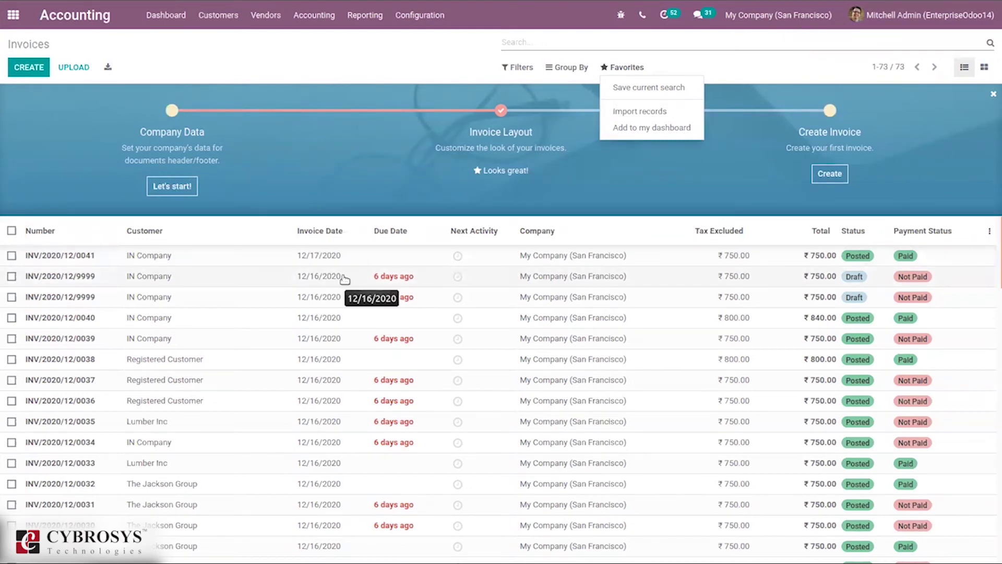
Step: Examine the invoice lines and journal items of the first draft invoice INV/2020/12/9999, and return to the invoices list
{"action": "left_click", "coordinate": [117, 283]}
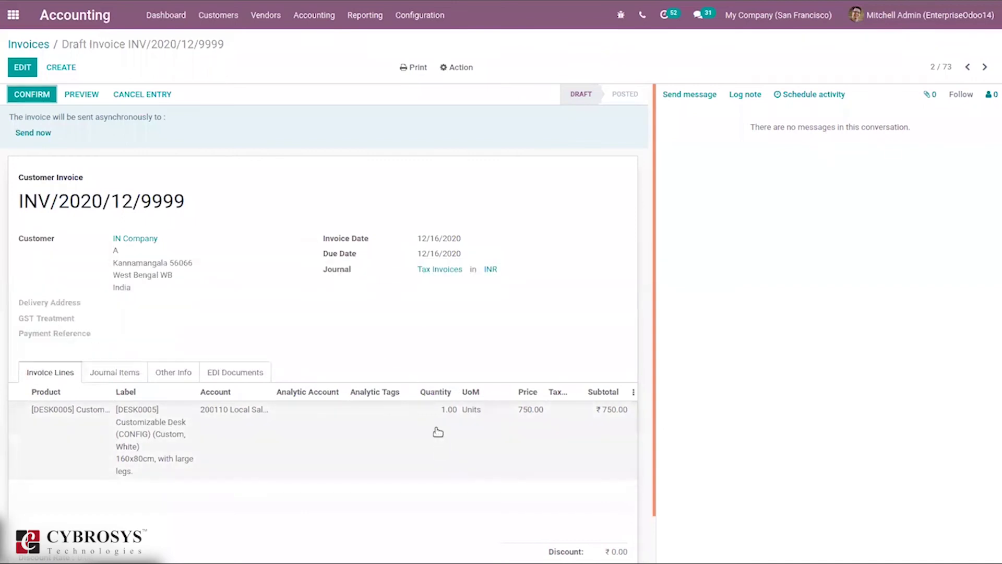
{"action": "left_click", "coordinate": [123, 372]}
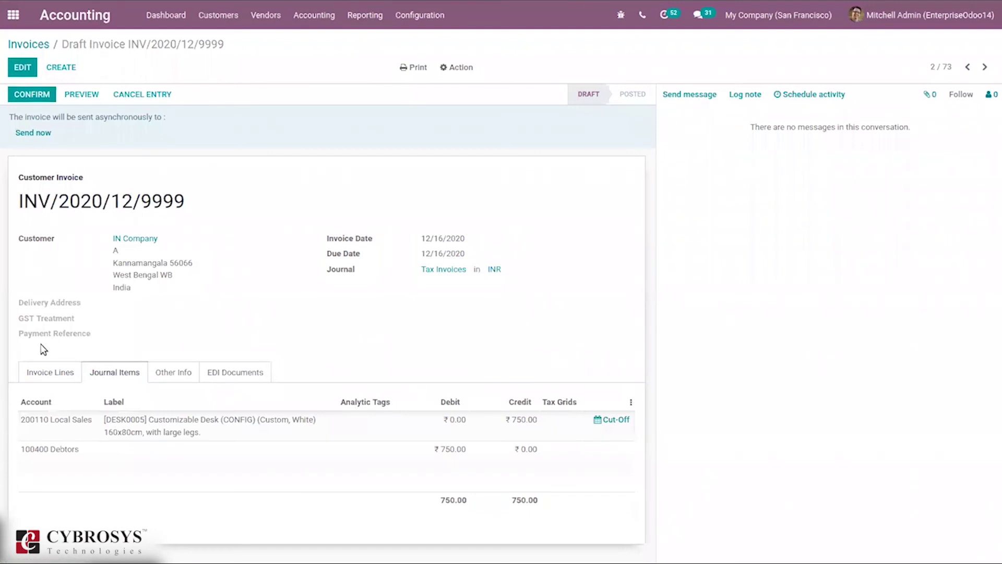
{"action": "left_click", "coordinate": [36, 374]}
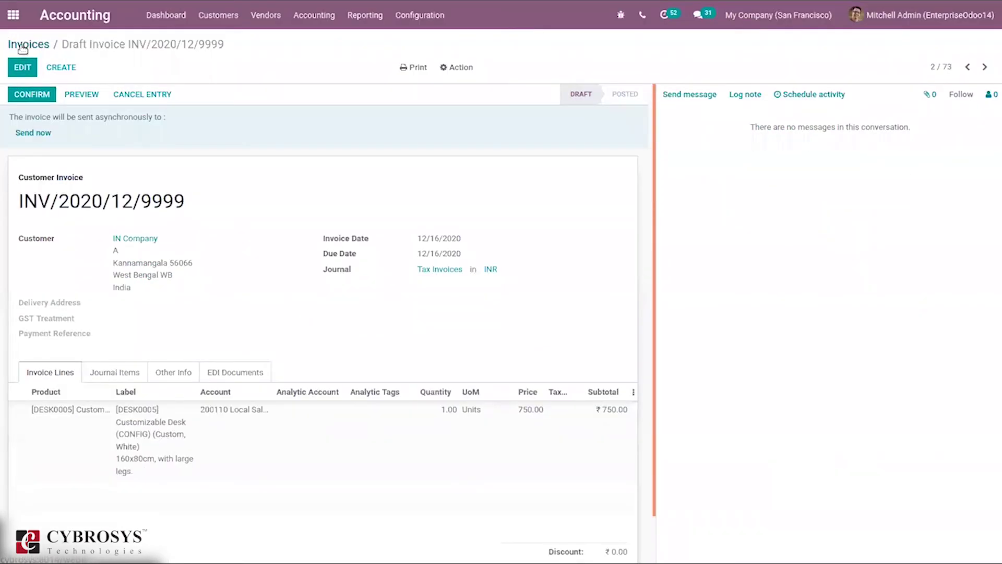
{"action": "left_click", "coordinate": [24, 45]}
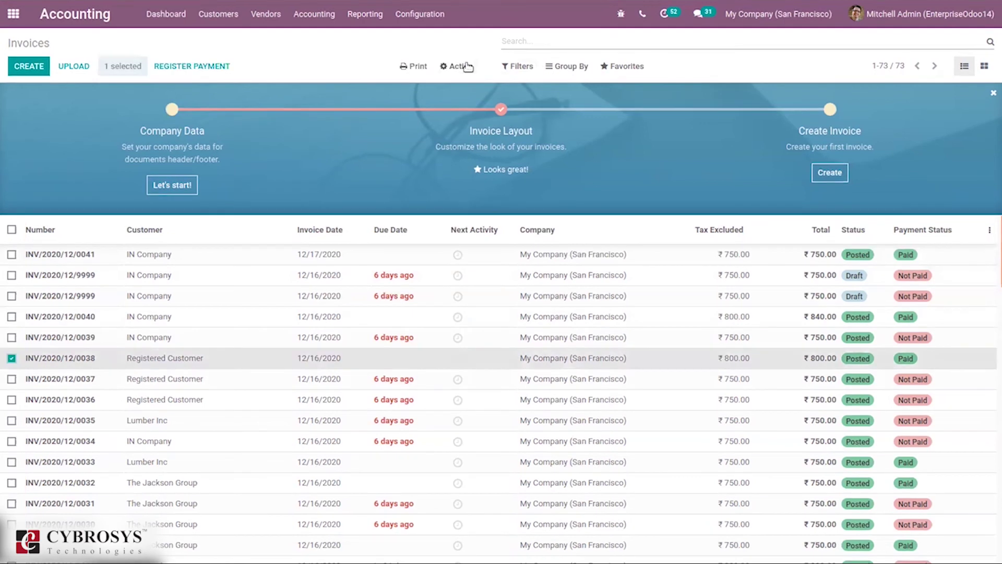
Step: Export the selected invoice INV/2020/12/0038 in CSV format with the default fields and save the file
{"action": "left_click", "coordinate": [466, 68]}
{"action": "left_click", "coordinate": [474, 90]}
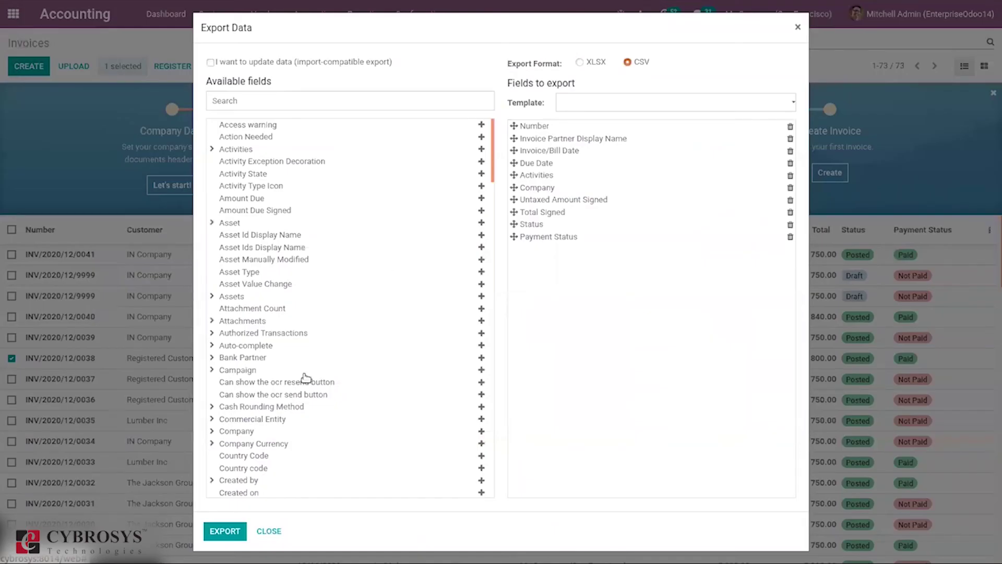
{"action": "left_click", "coordinate": [226, 530]}
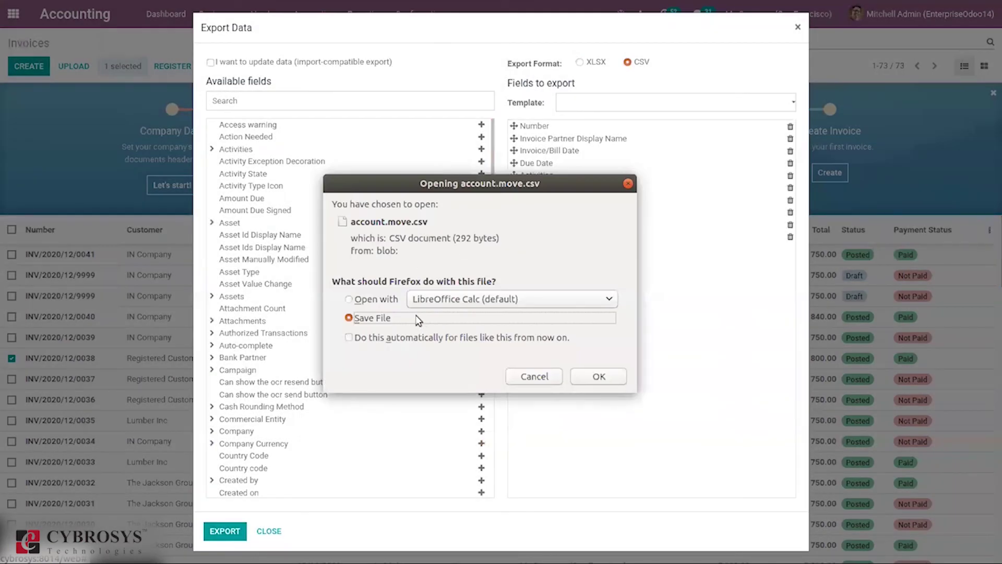
{"action": "left_click", "coordinate": [599, 375]}
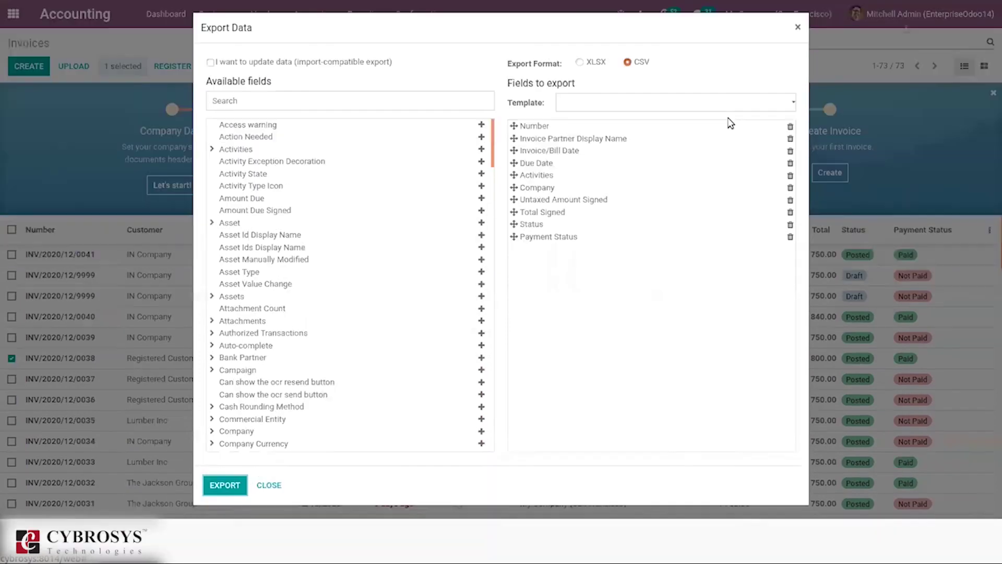
Step: Take the browser out of full-screen mode with the export dialog still open
{"action": "mouse_move", "coordinate": [991, 5]}
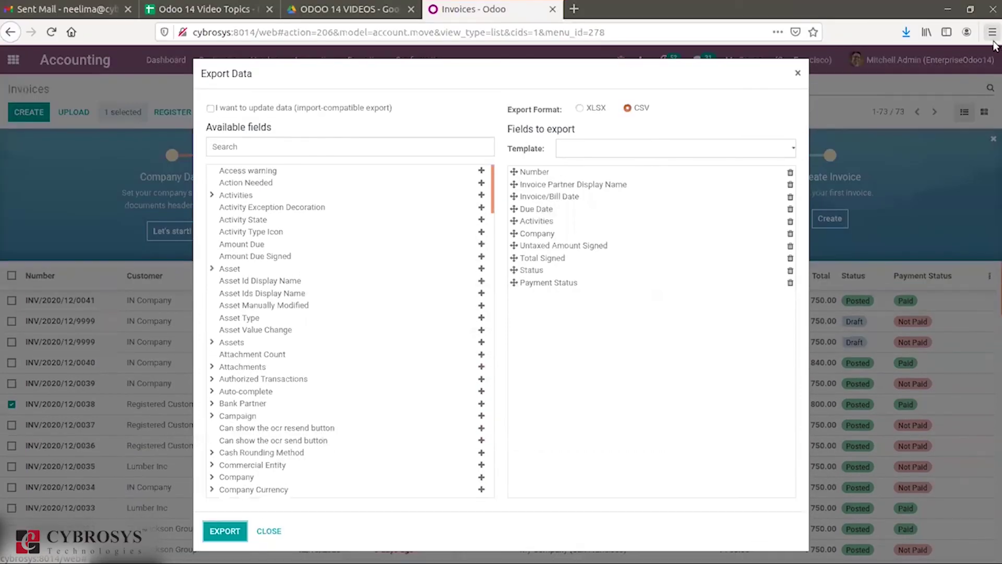
{"action": "left_click", "coordinate": [992, 32]}
{"action": "left_click", "coordinate": [990, 160]}
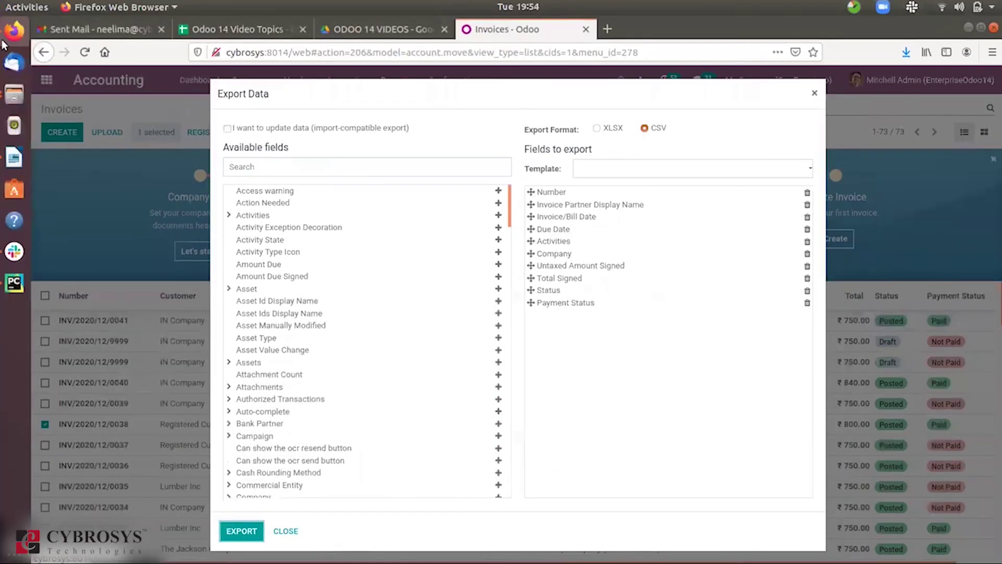
Step: Switch to the Files app and open account.move.csv from Downloads in LibreOffice Calc with the default text import settings
{"action": "left_click", "coordinate": [14, 94]}
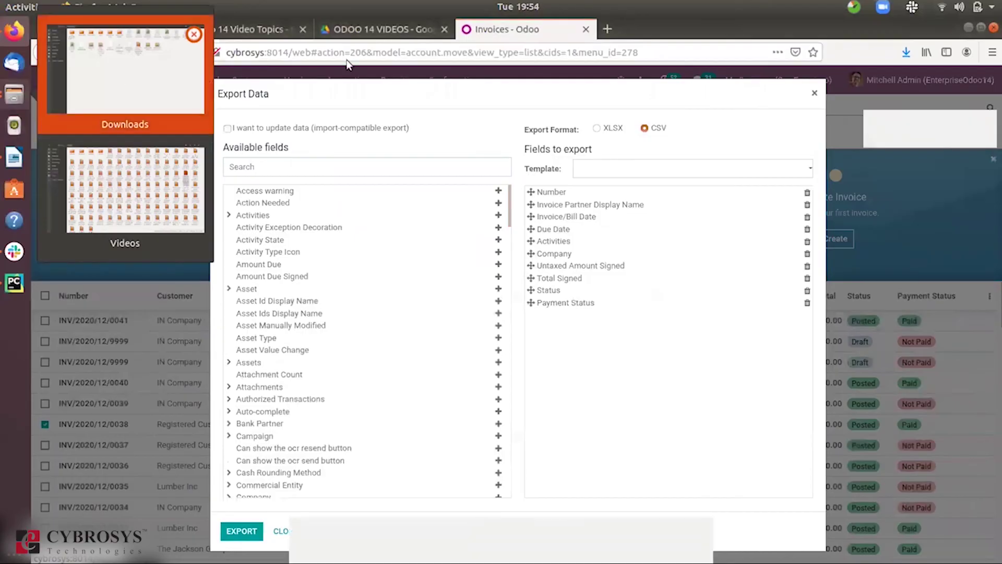
{"action": "left_click", "coordinate": [120, 76]}
{"action": "left_click", "coordinate": [525, 73]}
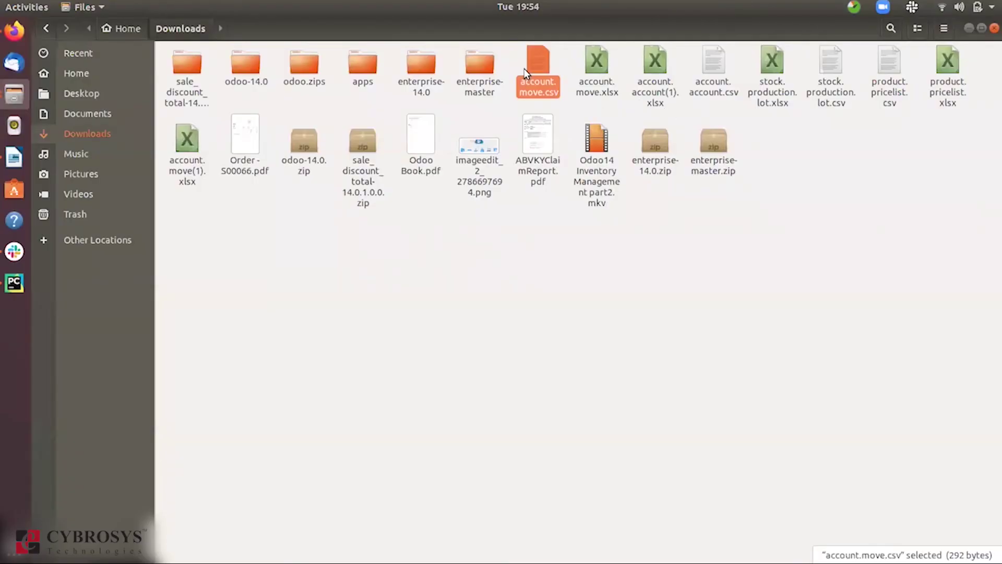
{"action": "double_click", "coordinate": [534, 76]}
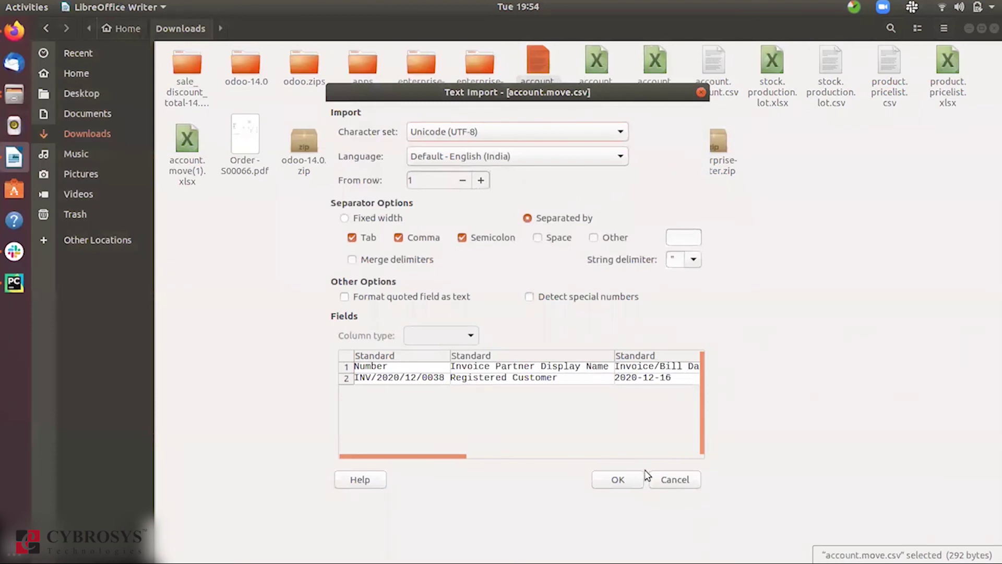
{"action": "left_click", "coordinate": [619, 478]}
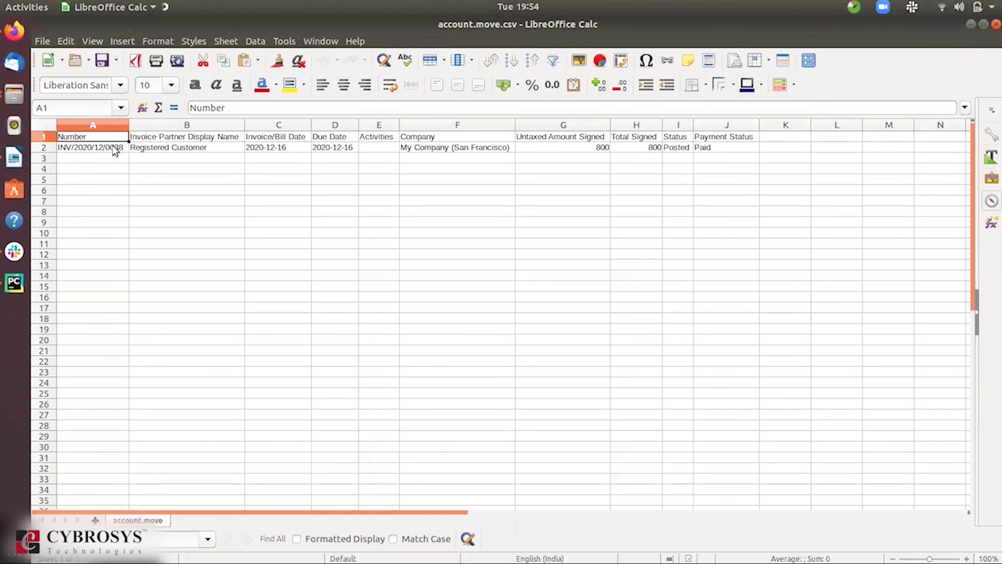
Step: Change the invoice number in cell A2 to INV/2020/12/0345
{"action": "double_click", "coordinate": [120, 151]}
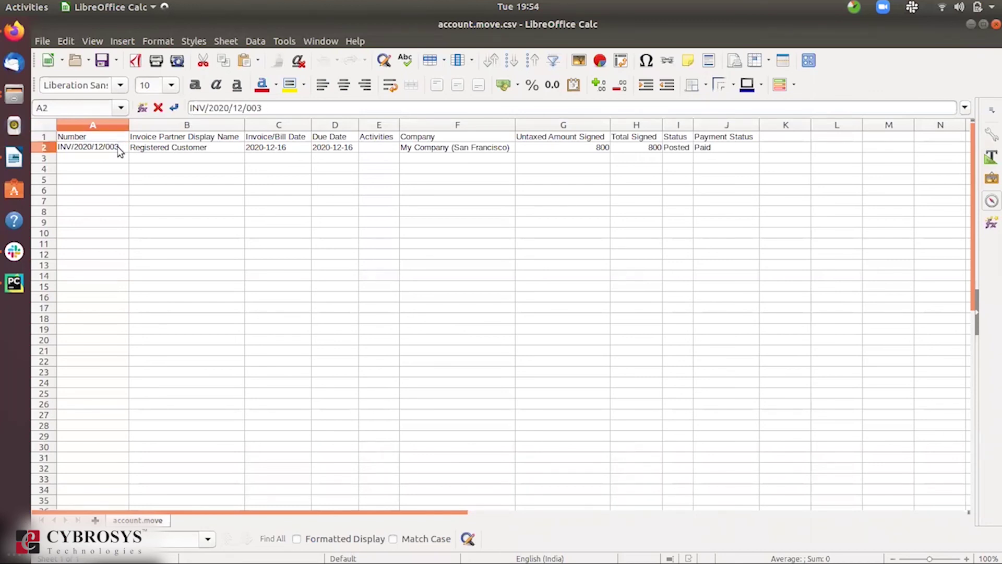
{"action": "key", "text": "BackSpace"}
{"action": "type", "text": "345"}
Step: Set the invoice's Untaxed Amount Signed and Total Signed to 700, and save the file in Text CSV format
{"action": "left_click", "coordinate": [599, 148]}
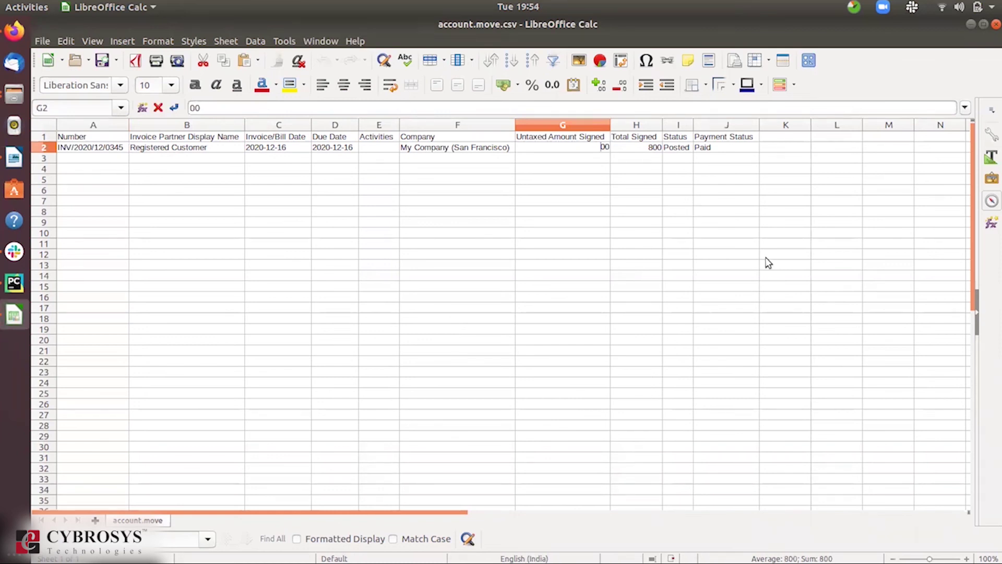
{"action": "left_click", "coordinate": [656, 148]}
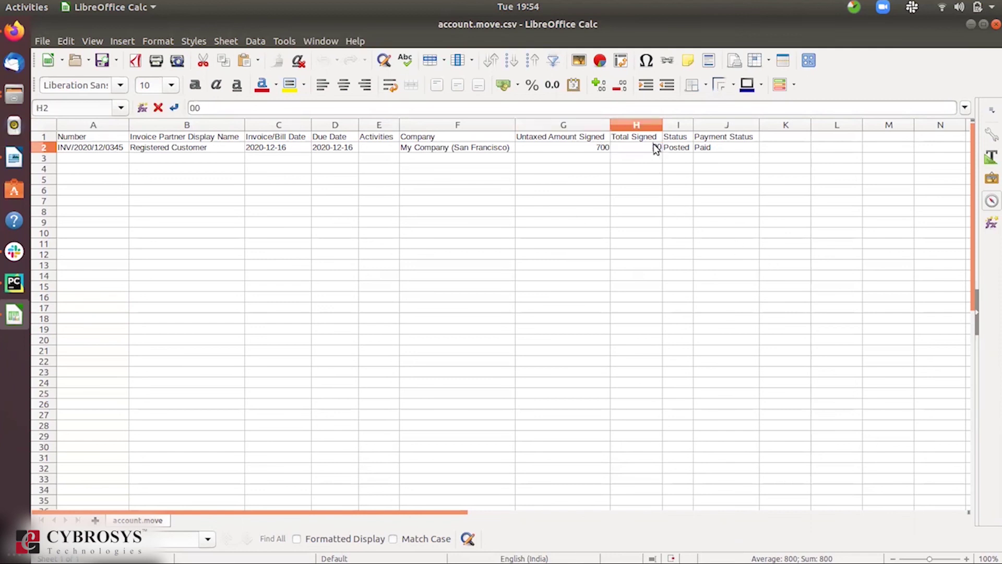
{"action": "key", "text": "ctrl+s"}
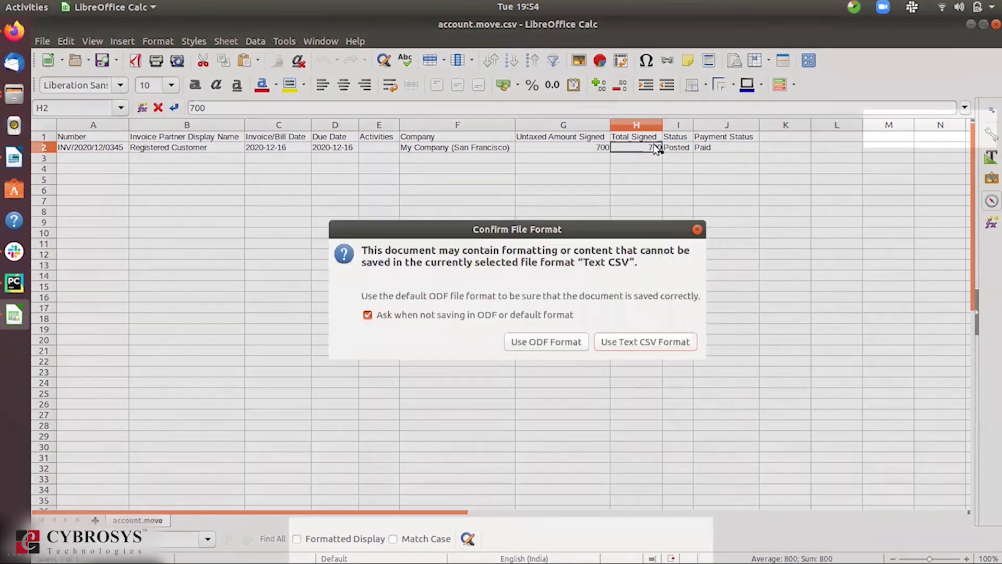
{"action": "left_click", "coordinate": [644, 340]}
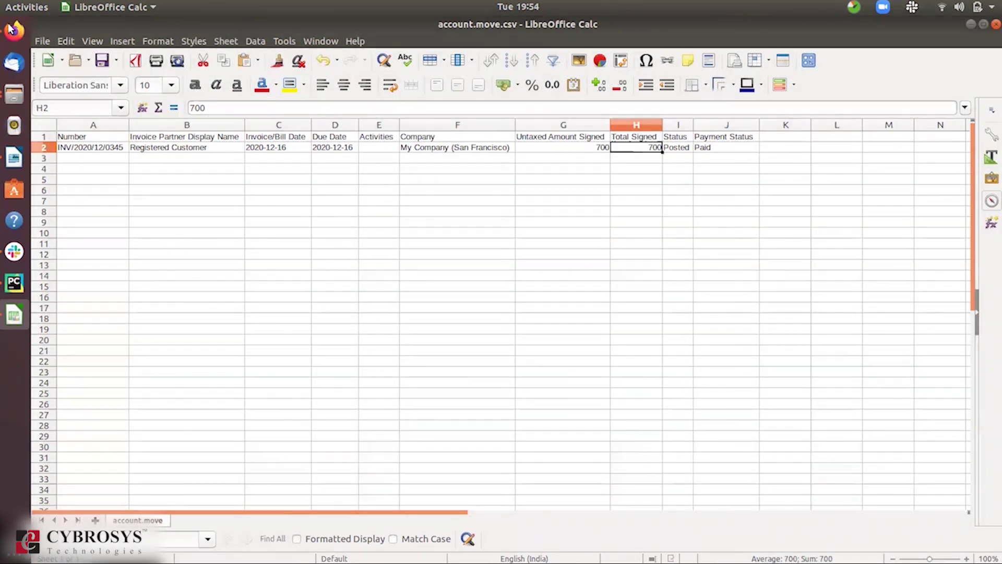
Step: Switch to Odoo in Firefox, close the Export Data dialog, and open the record import page for invoices
{"action": "left_click", "coordinate": [14, 30]}
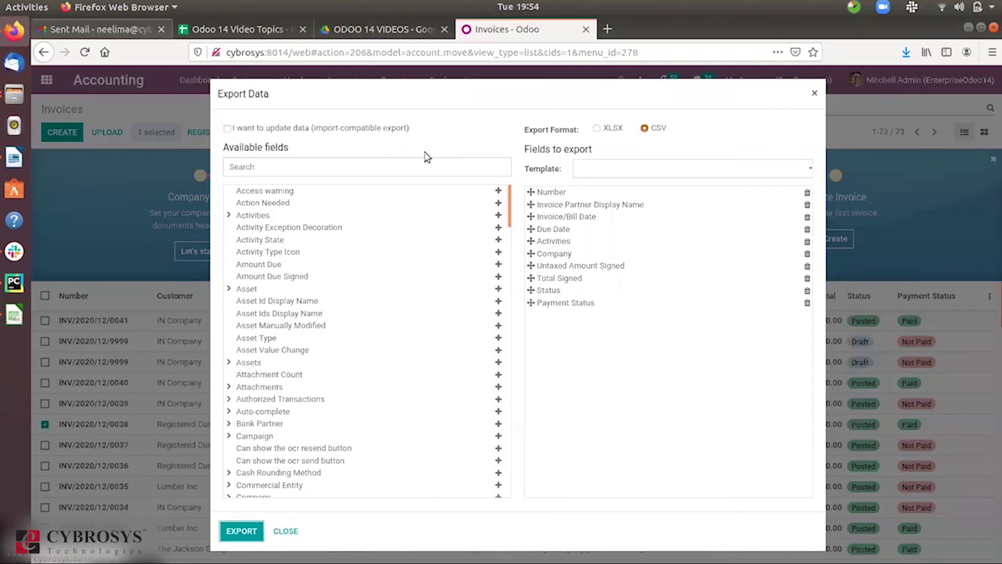
{"action": "left_click", "coordinate": [814, 93]}
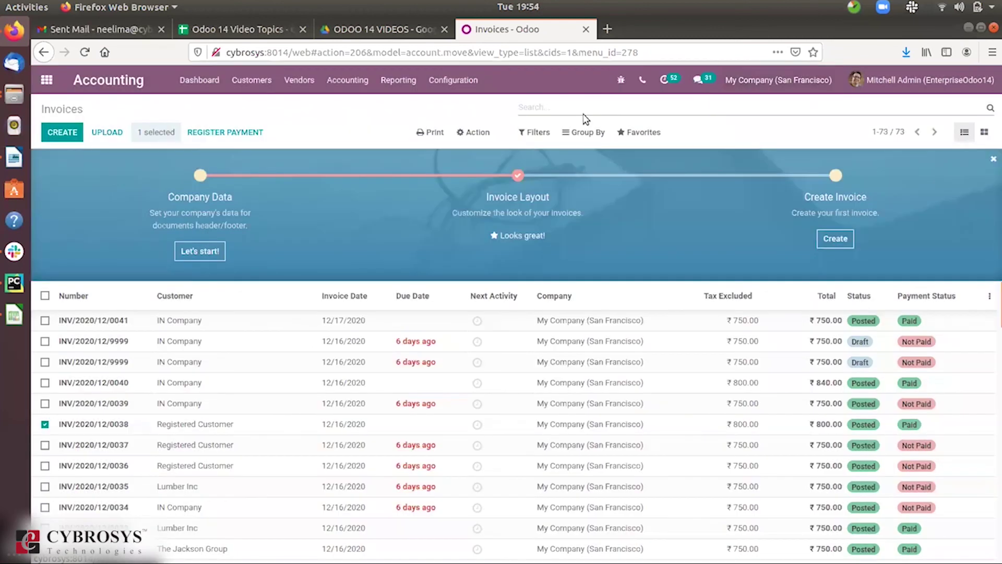
{"action": "left_click", "coordinate": [636, 132]}
{"action": "left_click", "coordinate": [657, 176]}
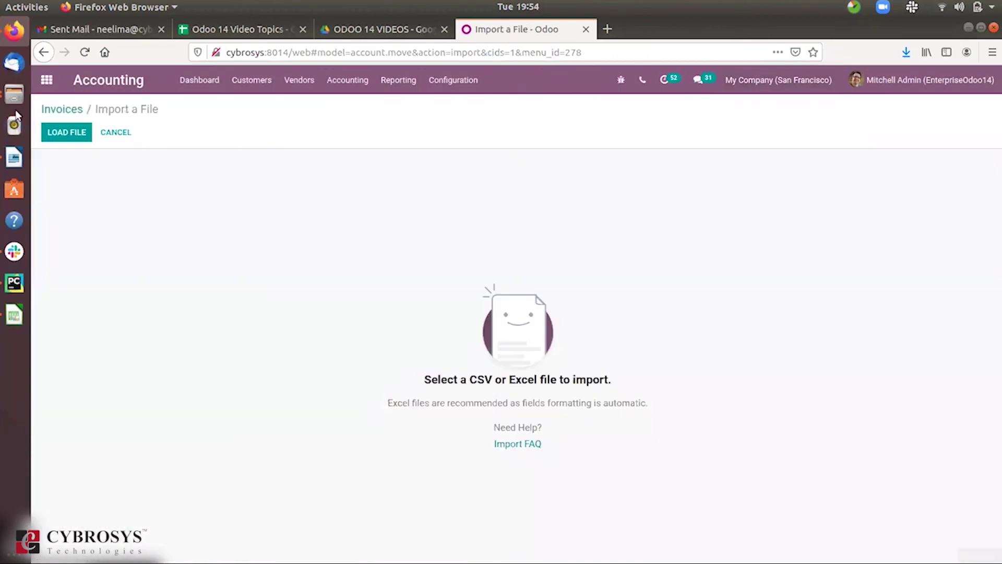
Step: Load account.account.csv from the Downloads folder into the invoice import
{"action": "left_click", "coordinate": [66, 133]}
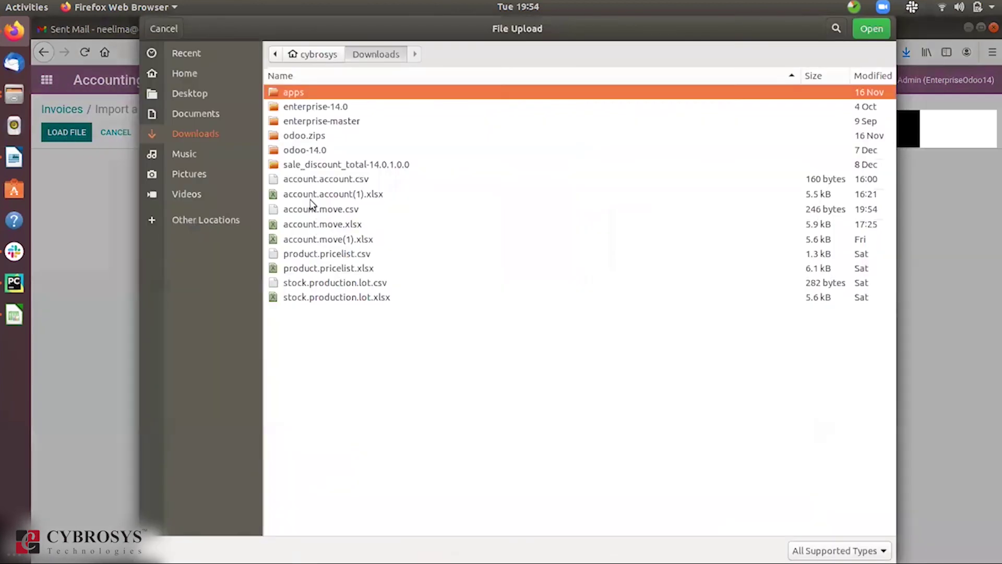
{"action": "left_click", "coordinate": [311, 180]}
{"action": "left_click", "coordinate": [869, 27]}
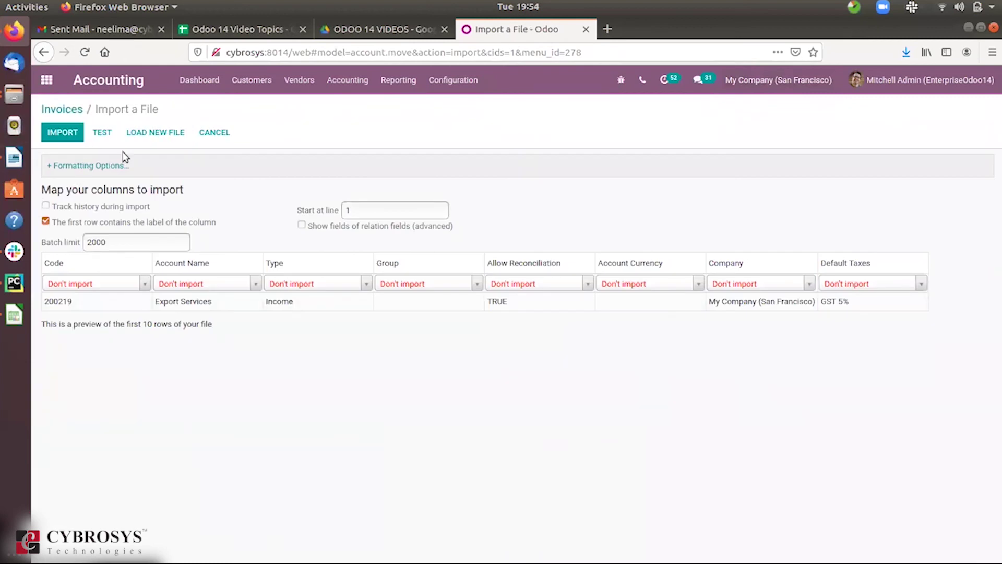
Step: Expand the import's formatting options to examine them, and leave the import for the Invoices list
{"action": "left_click", "coordinate": [86, 166]}
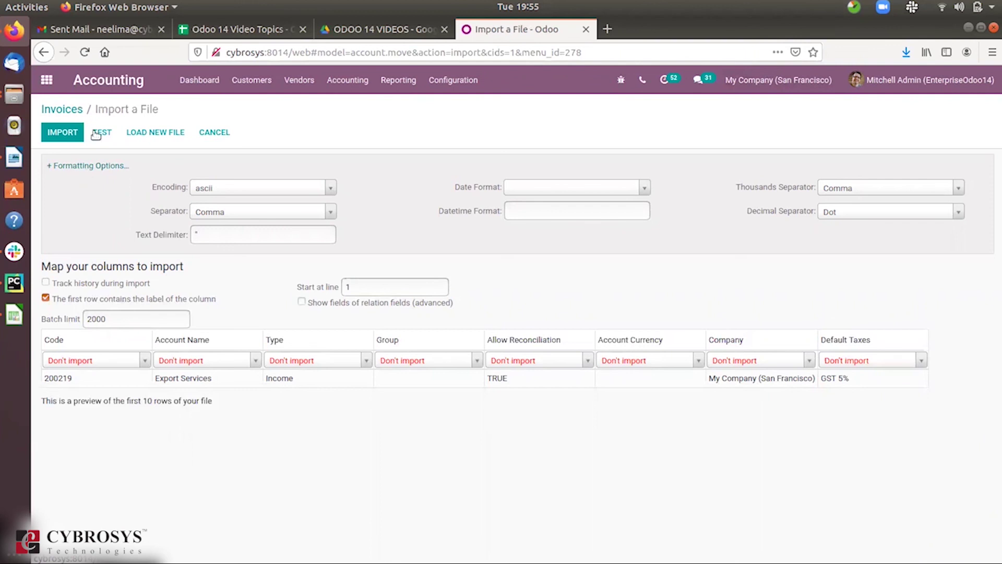
{"action": "left_click", "coordinate": [66, 111]}
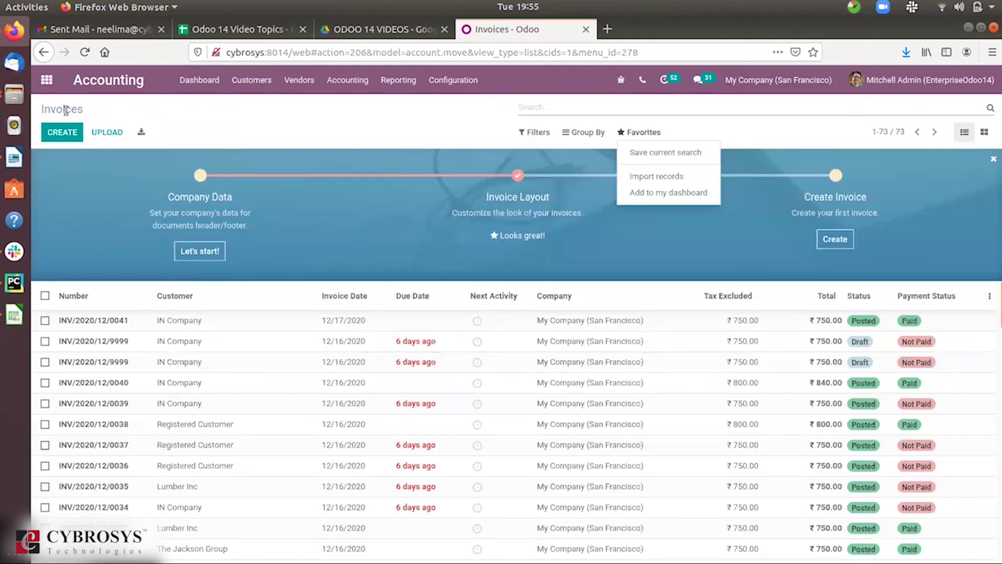
{"action": "left_click", "coordinate": [349, 124]}
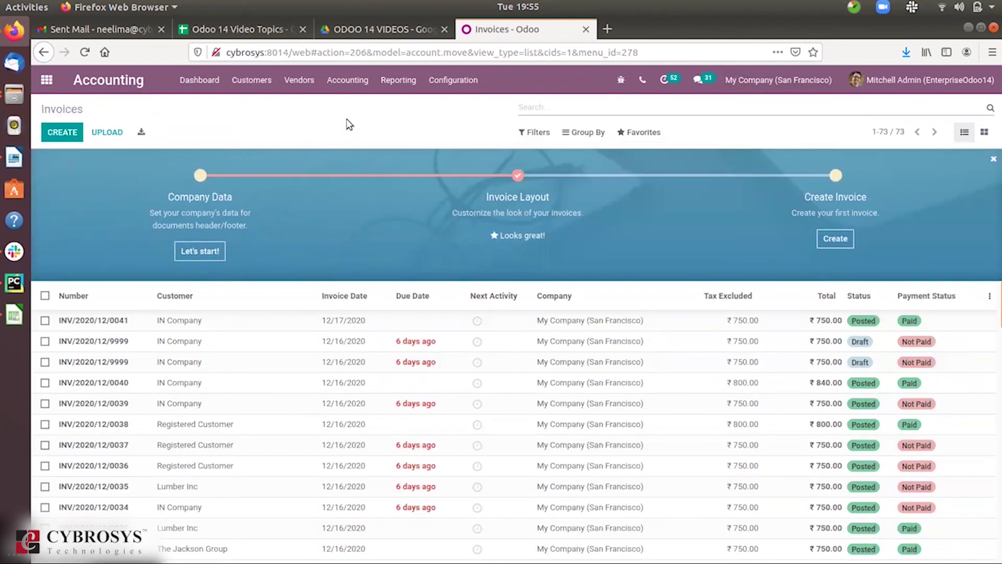